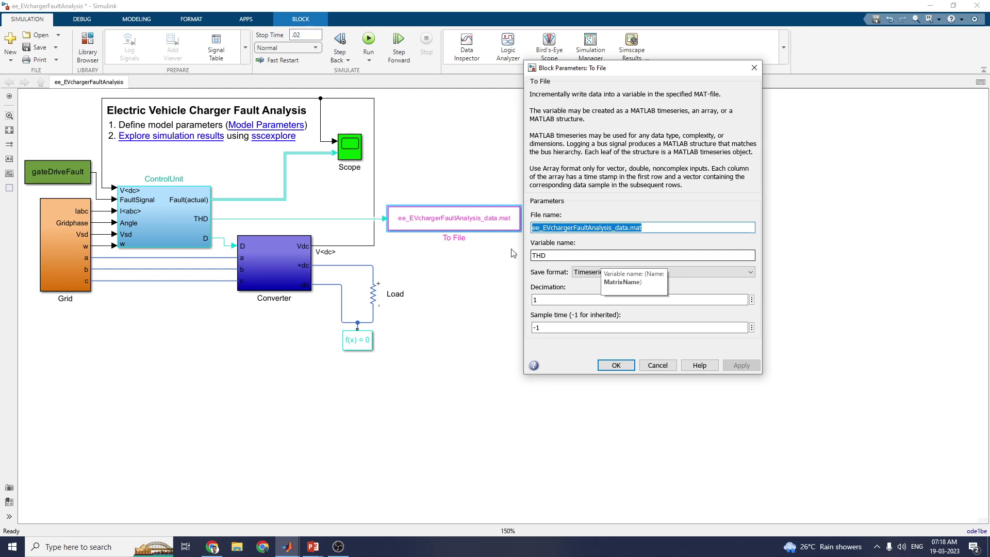
Close the To File block parameters and inspect the contents of the Grid subsystem, returning to the top-level model.
{"action": "left_click", "coordinate": [616, 365]}
{"action": "left_click", "coordinate": [54, 250]}
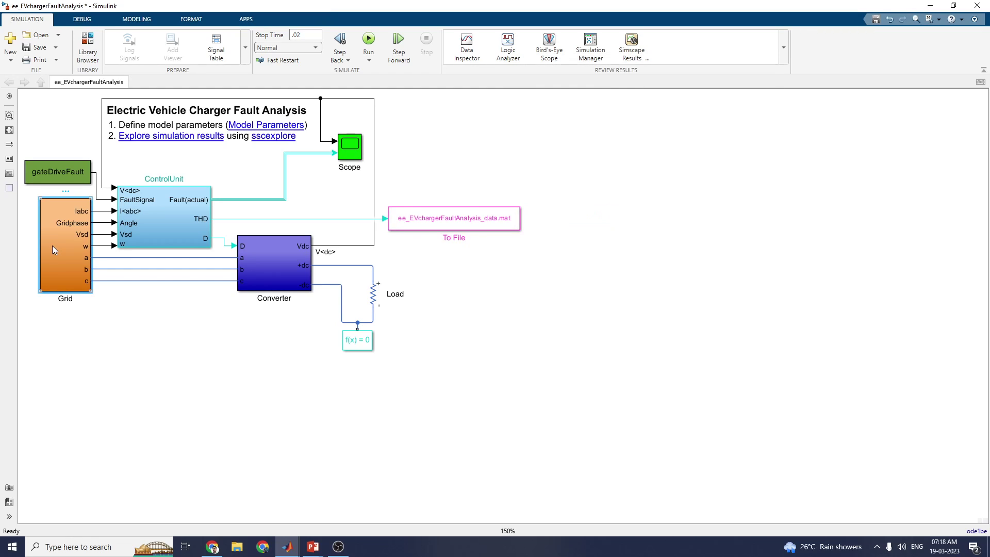
{"action": "double_click", "coordinate": [53, 248]}
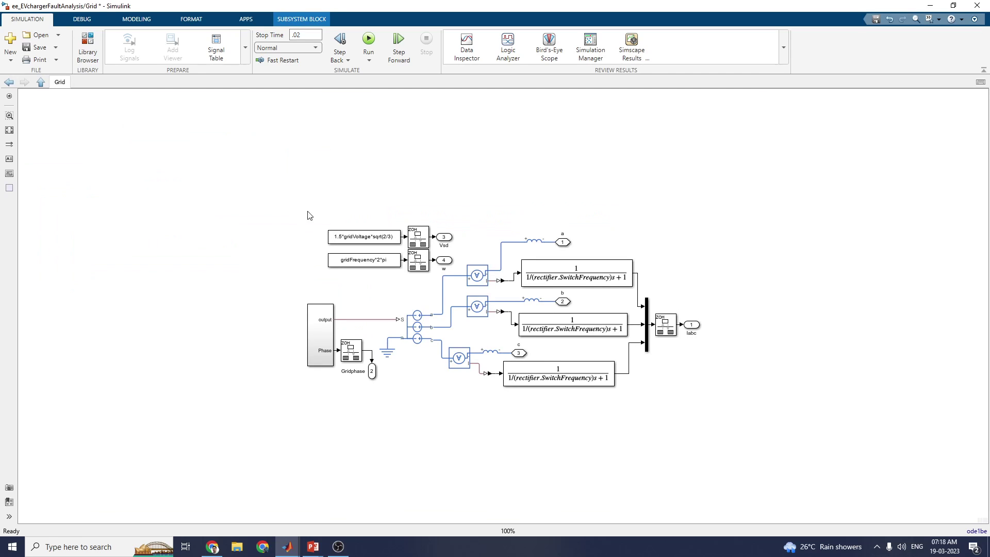
{"action": "left_click", "coordinate": [580, 260]}
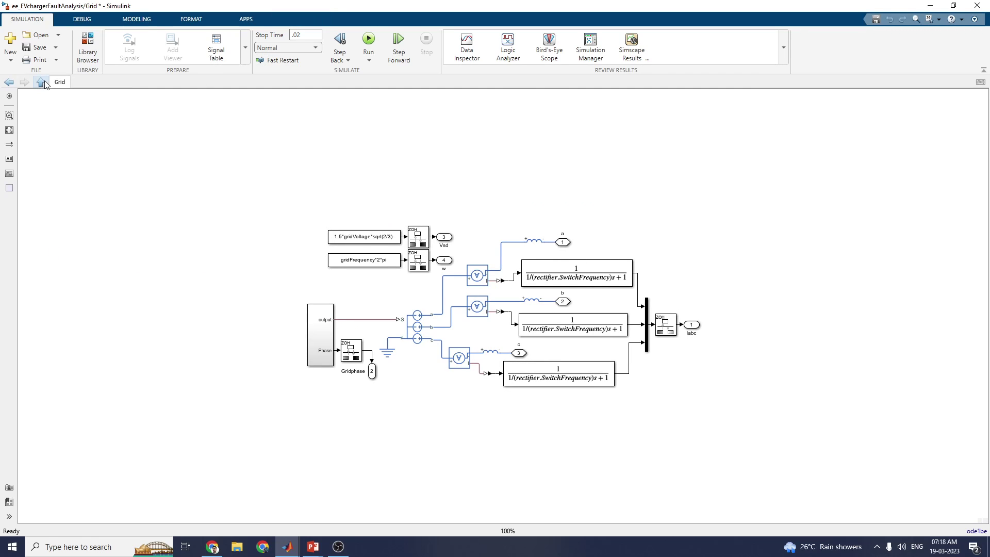
{"action": "left_click", "coordinate": [11, 85]}
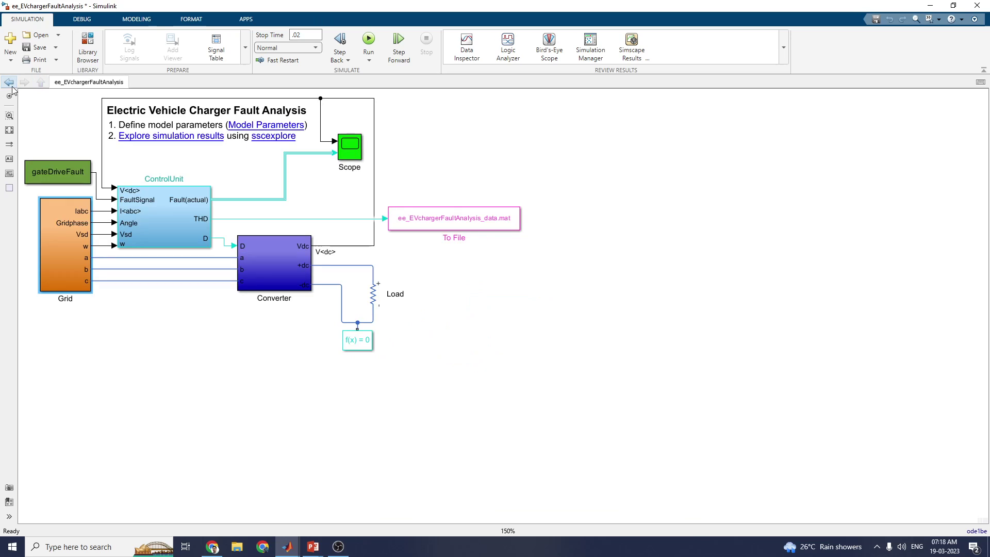
Inspect the contents of the ControlUnit and Converter subsystems, returning to the top-level model.
{"action": "double_click", "coordinate": [171, 214]}
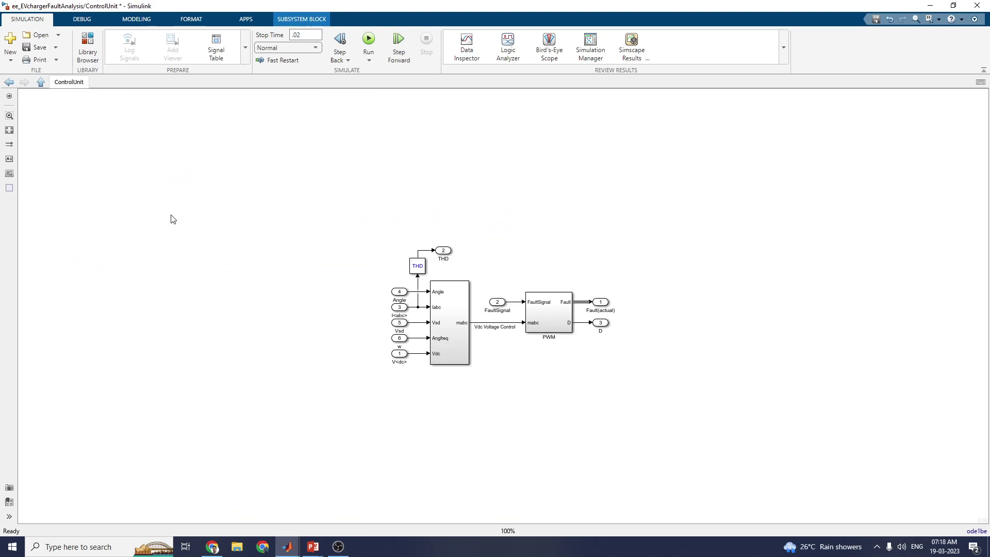
{"action": "left_click", "coordinate": [9, 82]}
{"action": "left_click", "coordinate": [273, 241]}
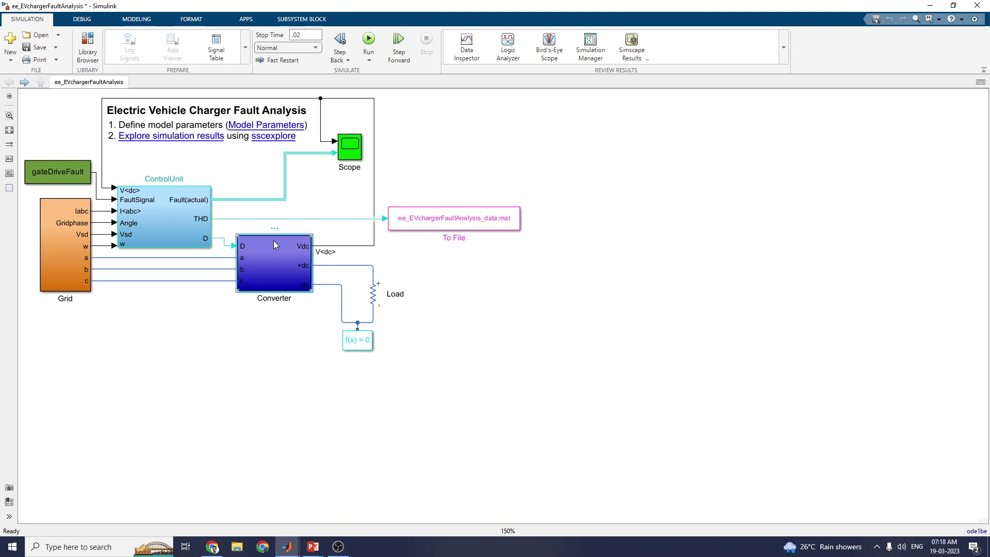
{"action": "double_click", "coordinate": [273, 240]}
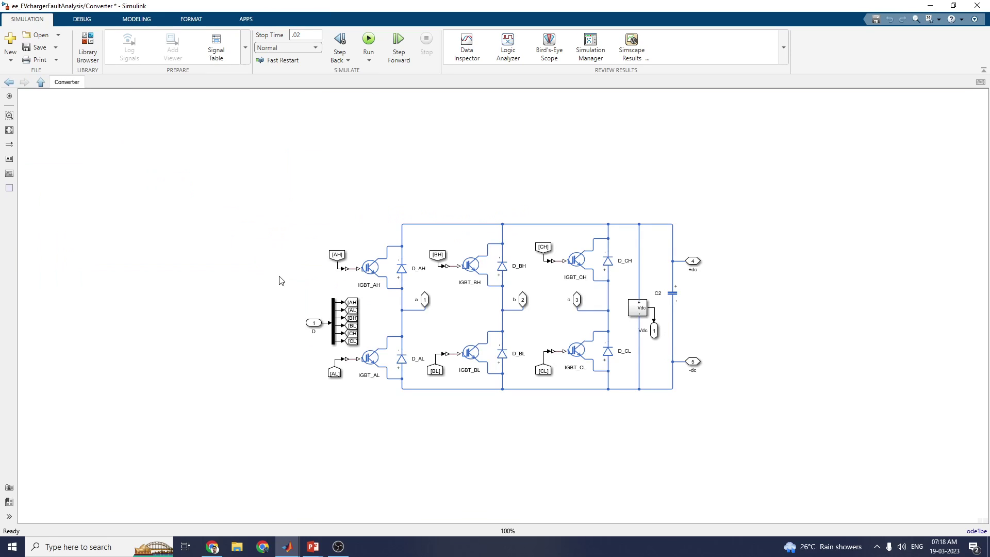
{"action": "left_click", "coordinate": [9, 82]}
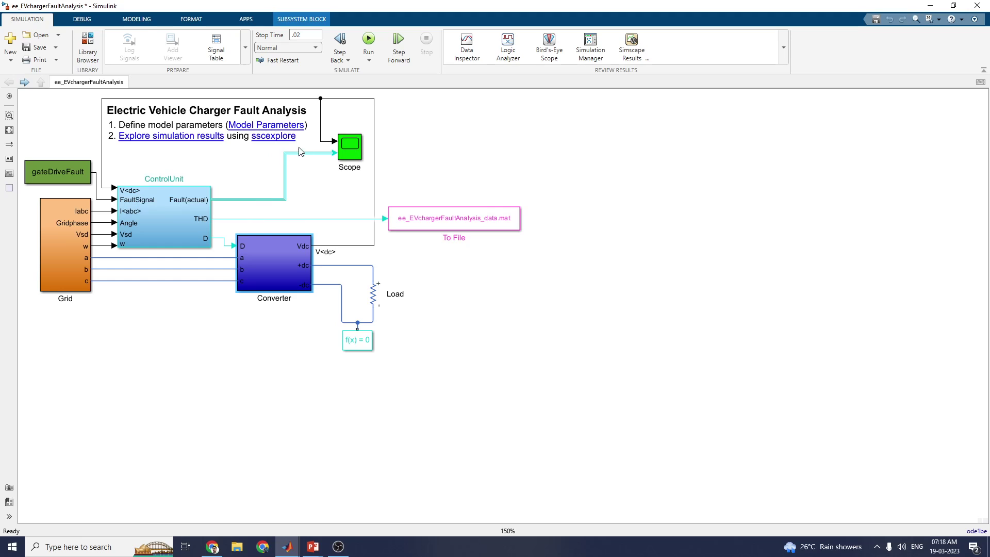
View the block parameters of the gateDriveFault constant and close them without changes.
{"action": "left_click", "coordinate": [76, 177]}
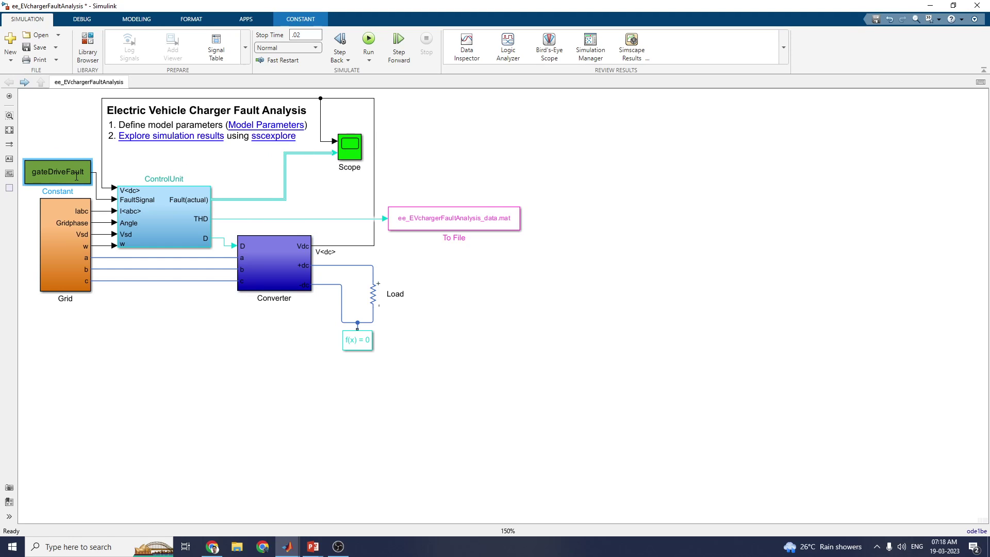
{"action": "double_click", "coordinate": [76, 176]}
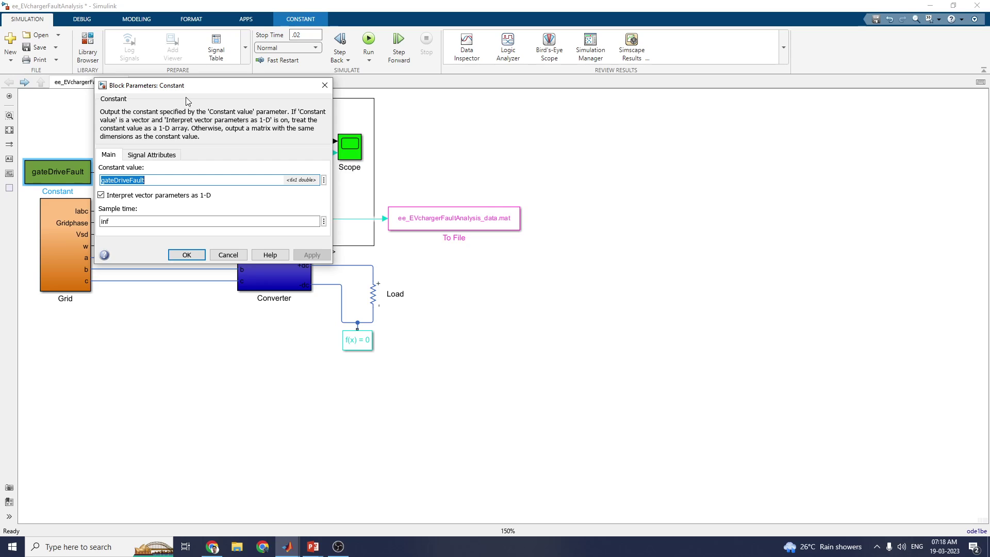
{"action": "left_click", "coordinate": [325, 85]}
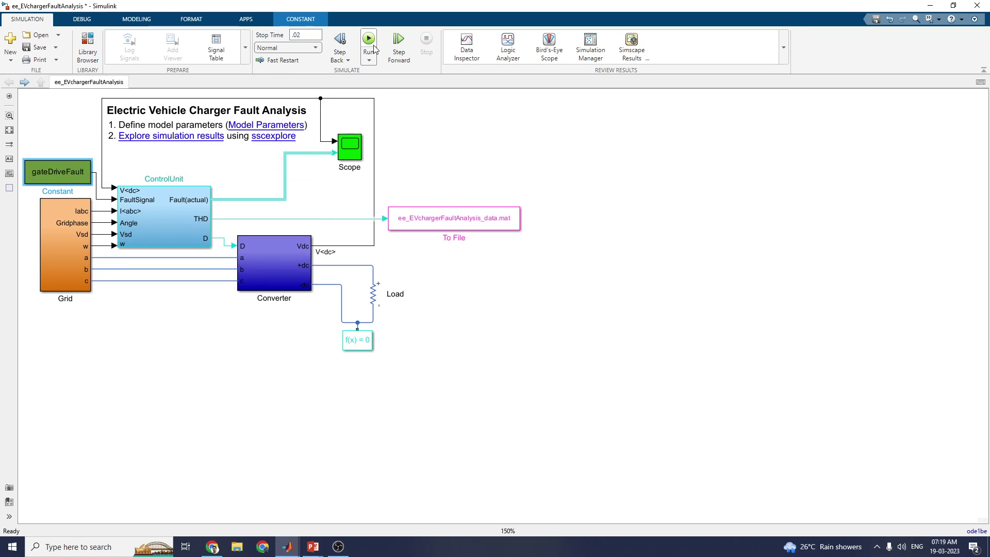
Bring up the smaller Simscape Results Explorer window, the Scope and the Figure 1 confusion chart over the model.
{"action": "mouse_move", "coordinate": [287, 545]}
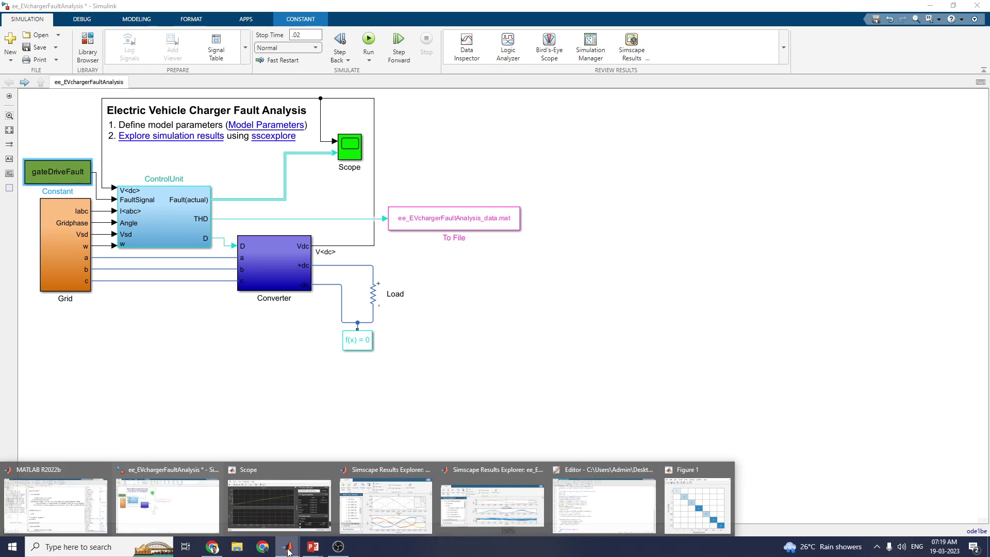
{"action": "left_click", "coordinate": [463, 500]}
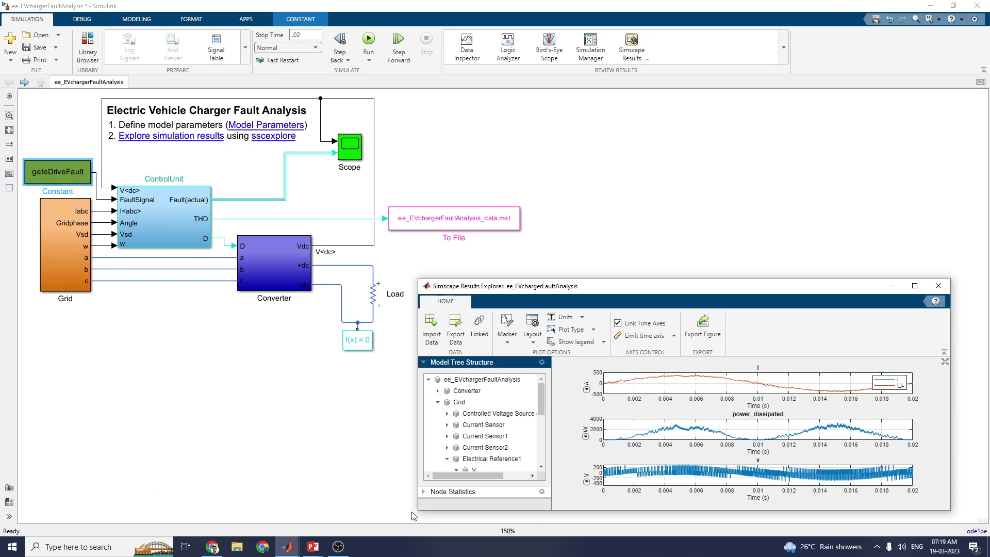
{"action": "mouse_move", "coordinate": [288, 548]}
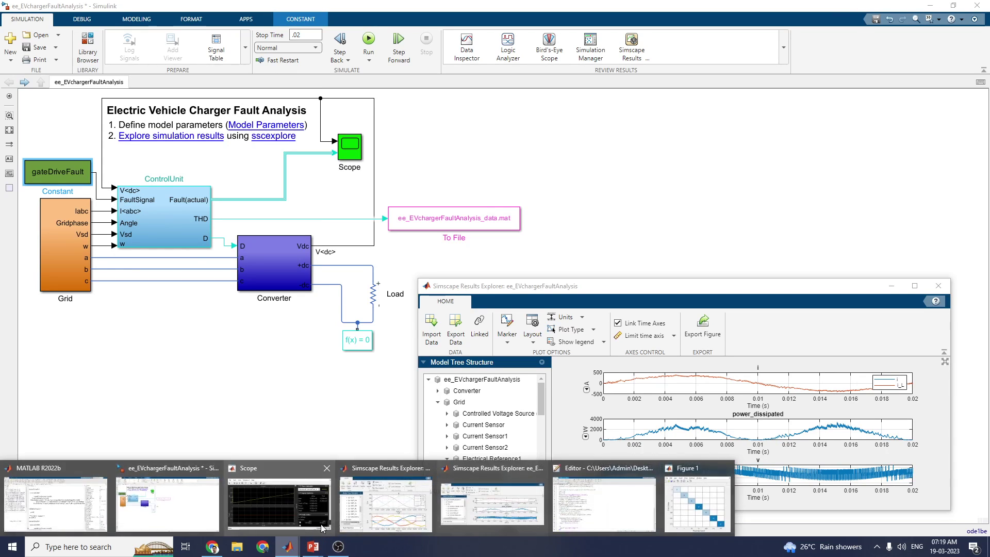
{"action": "left_click", "coordinate": [278, 503]}
{"action": "left_click", "coordinate": [475, 504]}
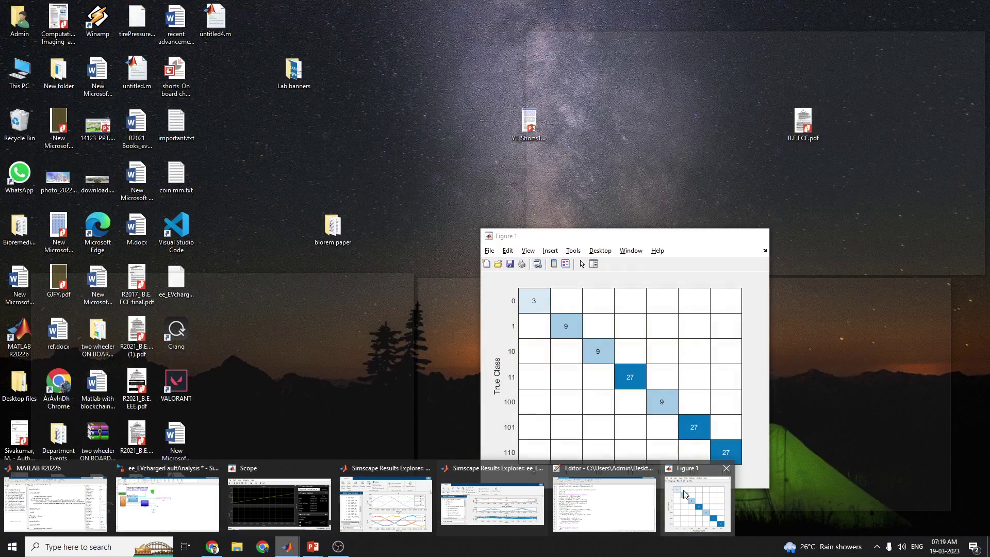
{"action": "left_click", "coordinate": [684, 493]}
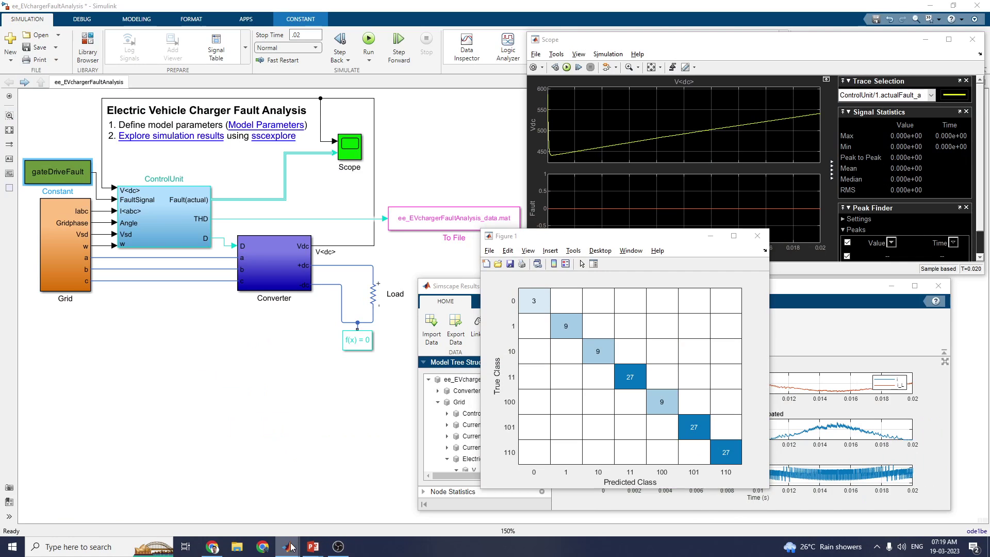
Review the untitled.m script in the Editor, from the grid data and classifier training to the simulation parameters and fault prediction check.
{"action": "mouse_move", "coordinate": [287, 547]}
{"action": "left_click", "coordinate": [577, 495]}
{"action": "scroll", "coordinate": [472, 347], "scroll_direction": "up", "scroll_amount": 10}
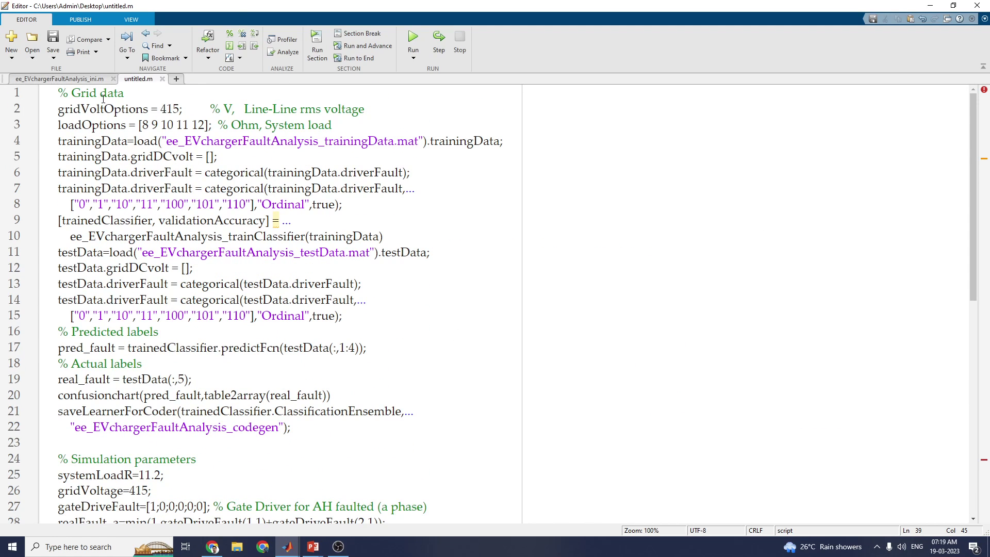
{"action": "scroll", "coordinate": [103, 99], "scroll_direction": "down", "scroll_amount": 5}
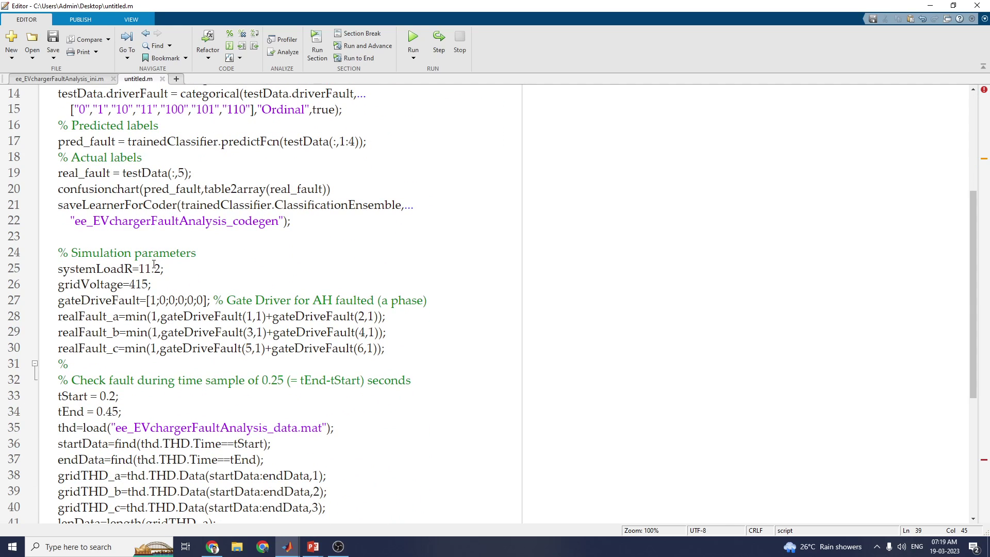
{"action": "scroll", "coordinate": [223, 403], "scroll_direction": "down", "scroll_amount": 5}
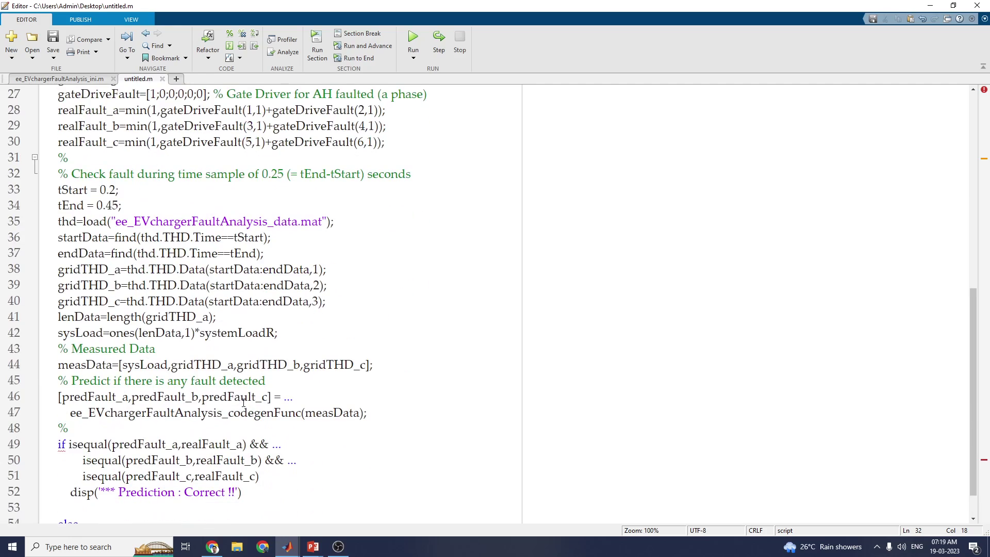
{"action": "scroll", "coordinate": [280, 193], "scroll_direction": "down", "scroll_amount": 1}
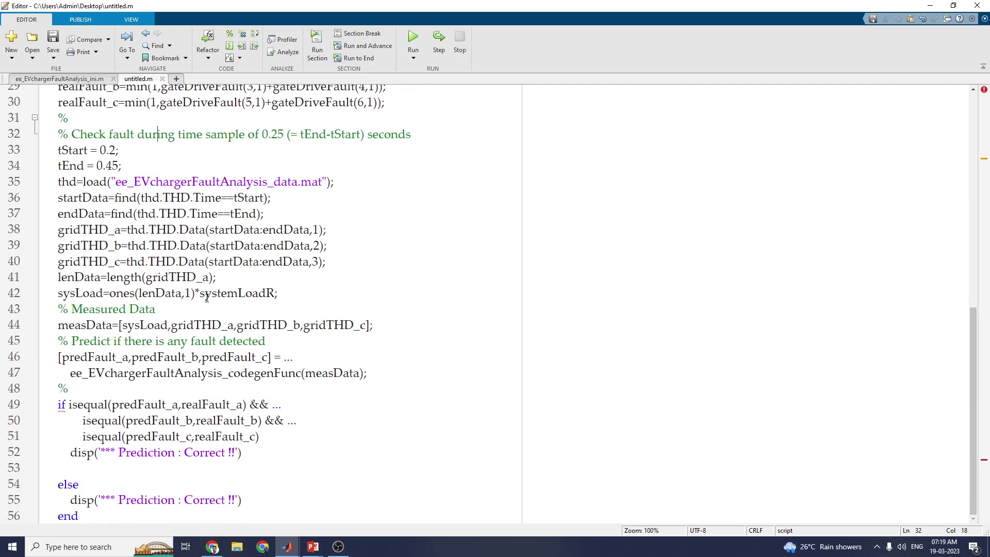
{"action": "scroll", "coordinate": [206, 297], "scroll_direction": "up", "scroll_amount": 10}
{"action": "scroll", "coordinate": [201, 274], "scroll_direction": "down", "scroll_amount": 10}
{"action": "scroll", "coordinate": [200, 267], "scroll_direction": "up", "scroll_amount": 10}
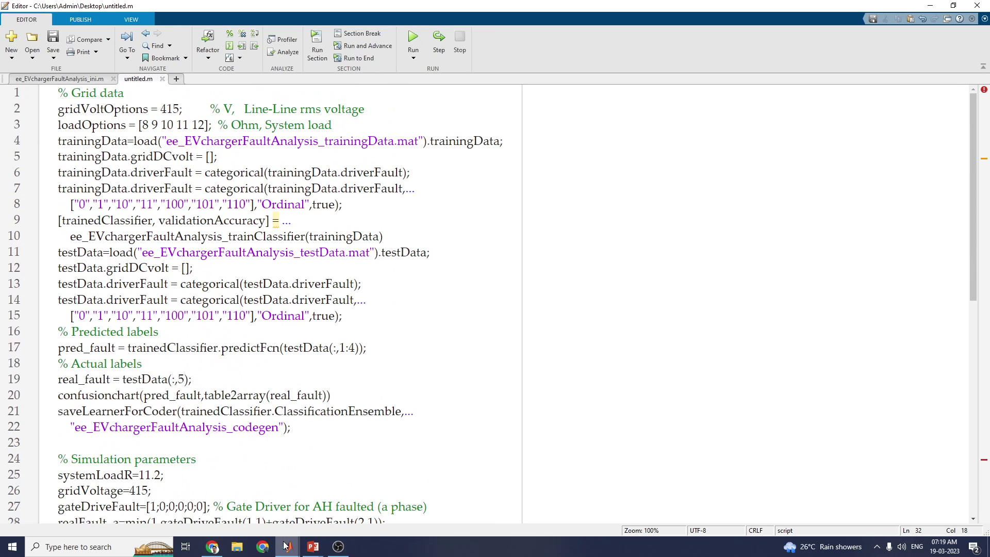
Review the classifier and prediction output in the MATLAB Command Window, and show the Scope plots of Vdc and Fault.
{"action": "mouse_move", "coordinate": [287, 547]}
{"action": "left_click", "coordinate": [100, 511]}
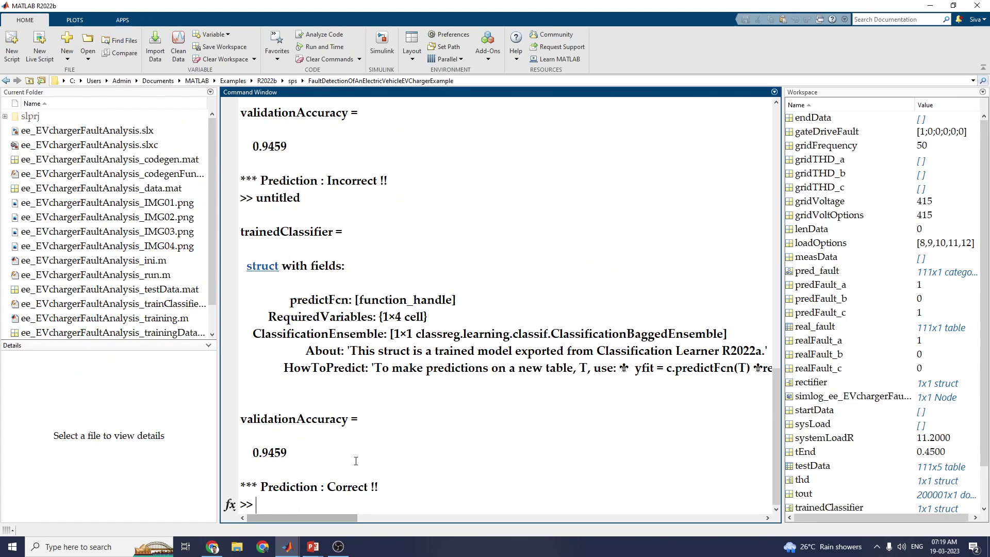
{"action": "scroll", "coordinate": [358, 449], "scroll_direction": "up", "scroll_amount": 4}
{"action": "scroll", "coordinate": [357, 449], "scroll_direction": "down", "scroll_amount": 4}
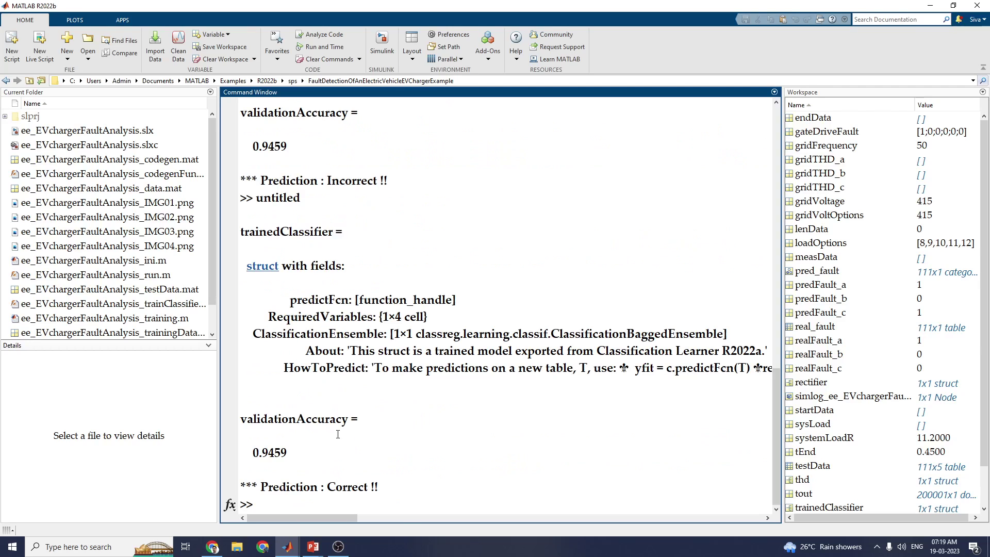
{"action": "left_click", "coordinate": [287, 547]}
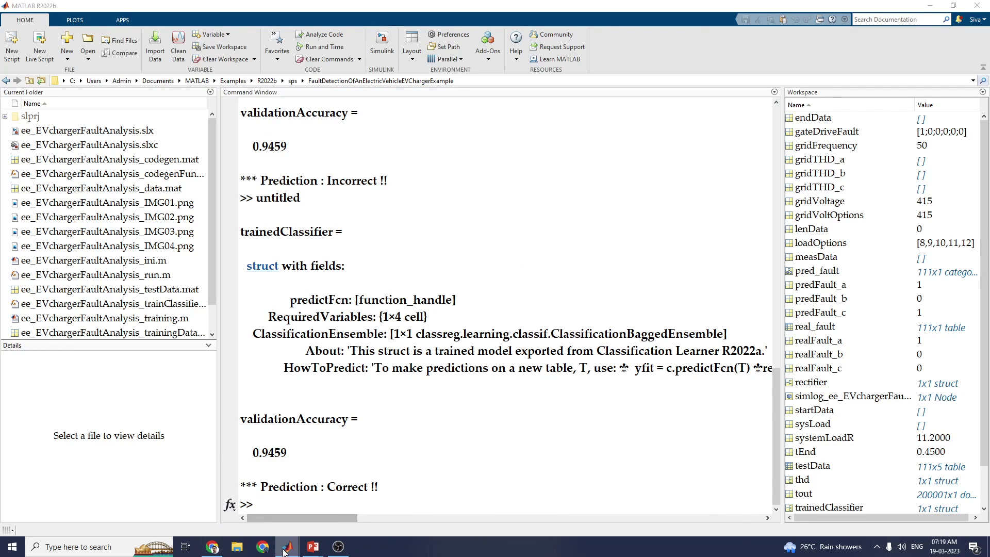
{"action": "left_click", "coordinate": [278, 500]}
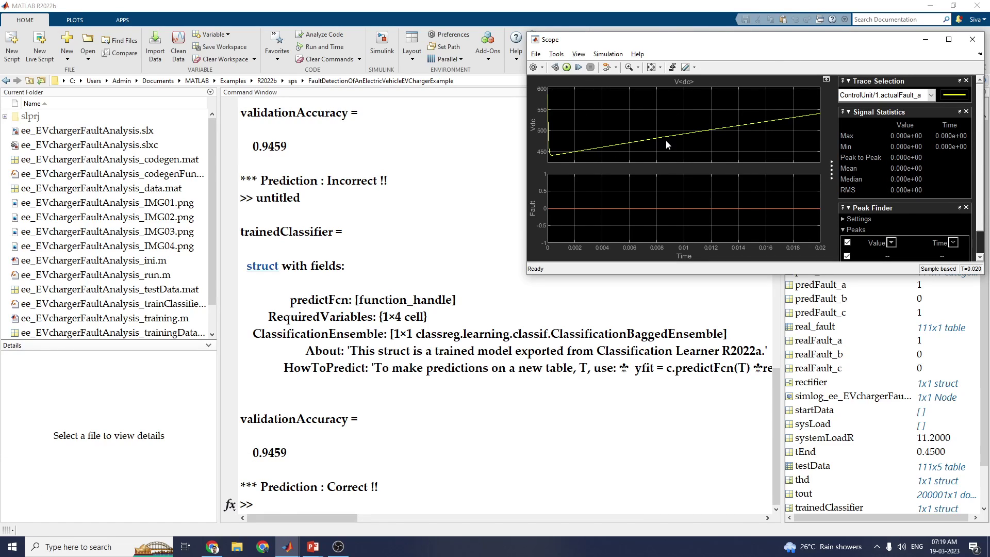
Switch to the full-screen Simscape Results Explorer and plot the results of the Grid's first Current Sensor.
{"action": "left_click", "coordinate": [288, 547]}
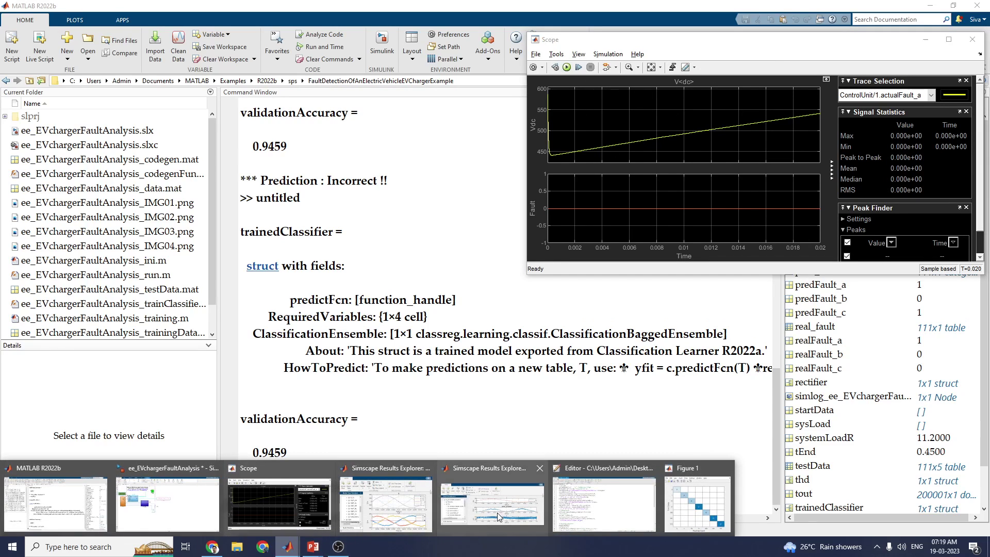
{"action": "left_click", "coordinate": [379, 503]}
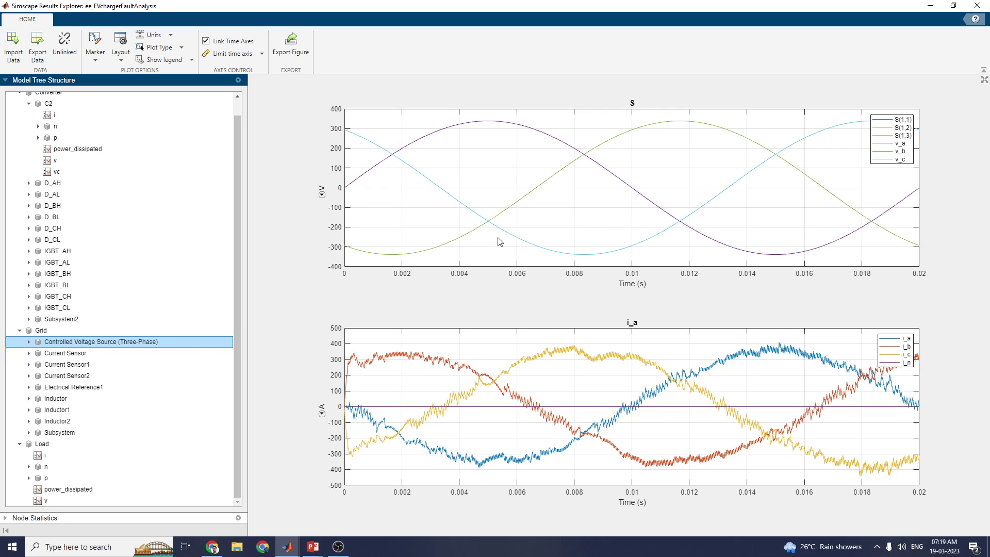
{"action": "left_click", "coordinate": [95, 352]}
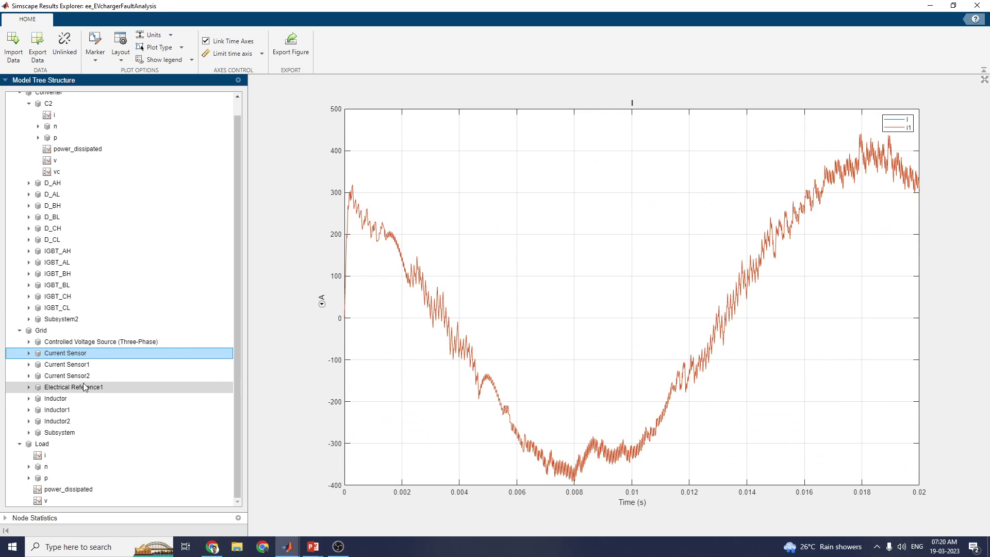
Collapse the Grid and Load branches of the results tree and plot the results of the Converter's C2 capacitor.
{"action": "left_click", "coordinate": [29, 341]}
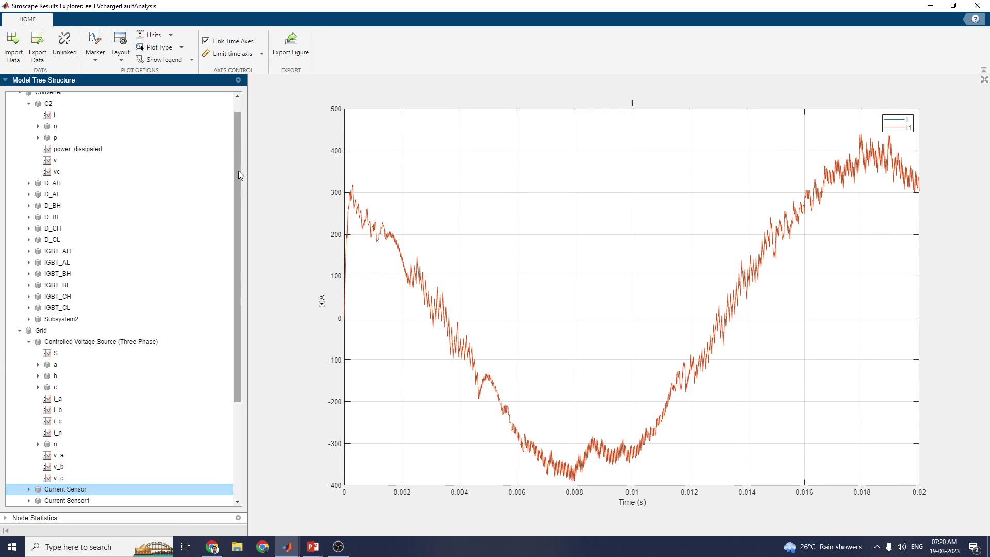
{"action": "left_click_drag", "start_coordinate": [238, 171], "coordinate": [243, 111]}
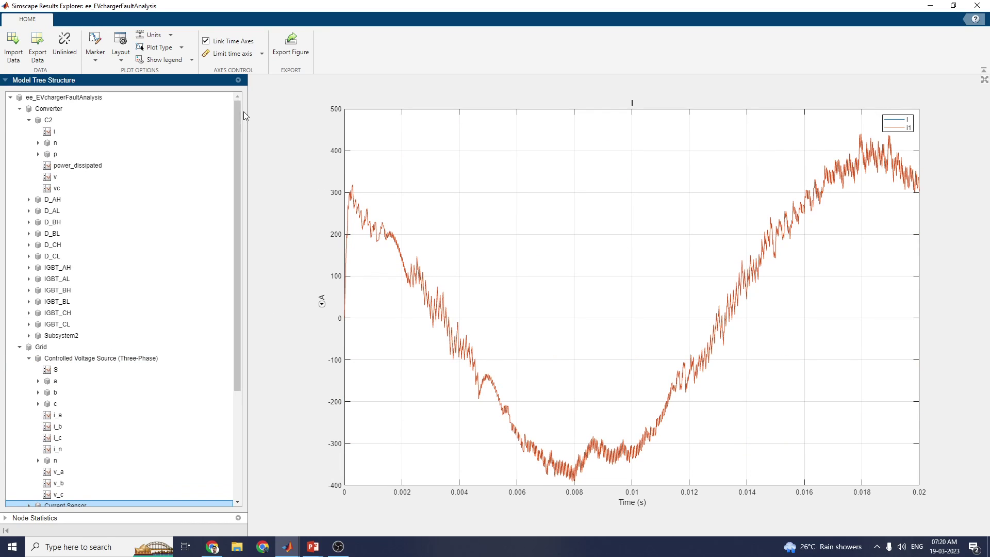
{"action": "left_click", "coordinate": [20, 110]}
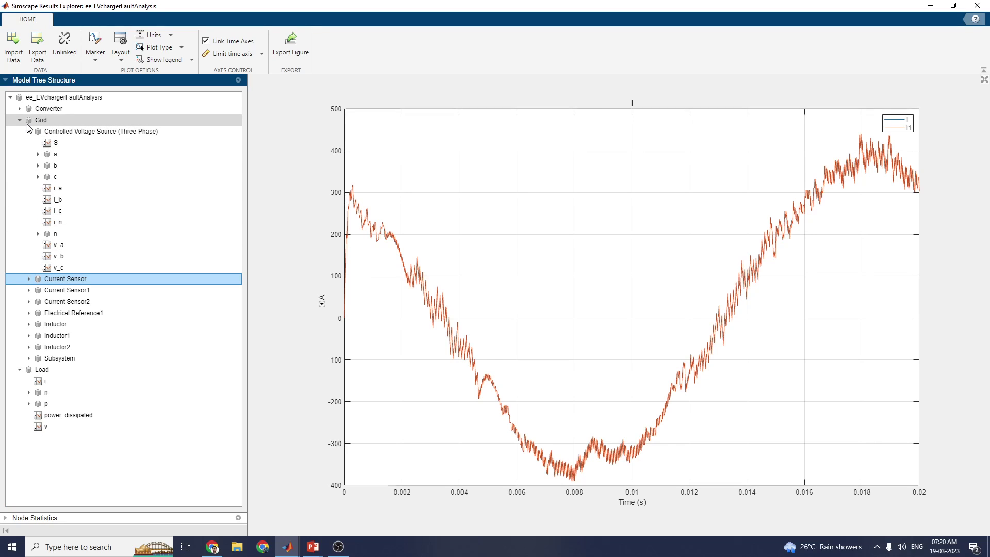
{"action": "left_click", "coordinate": [19, 120]}
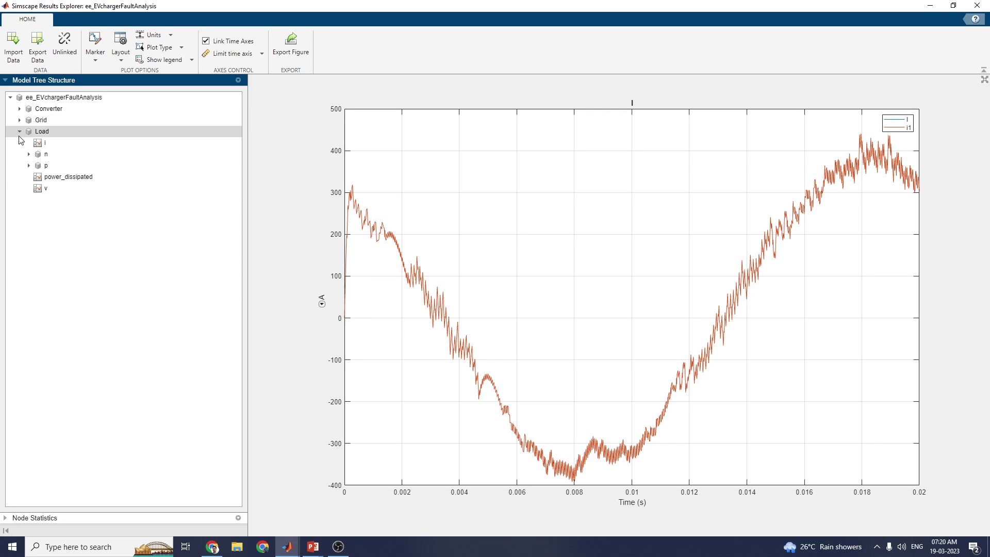
{"action": "left_click", "coordinate": [19, 132]}
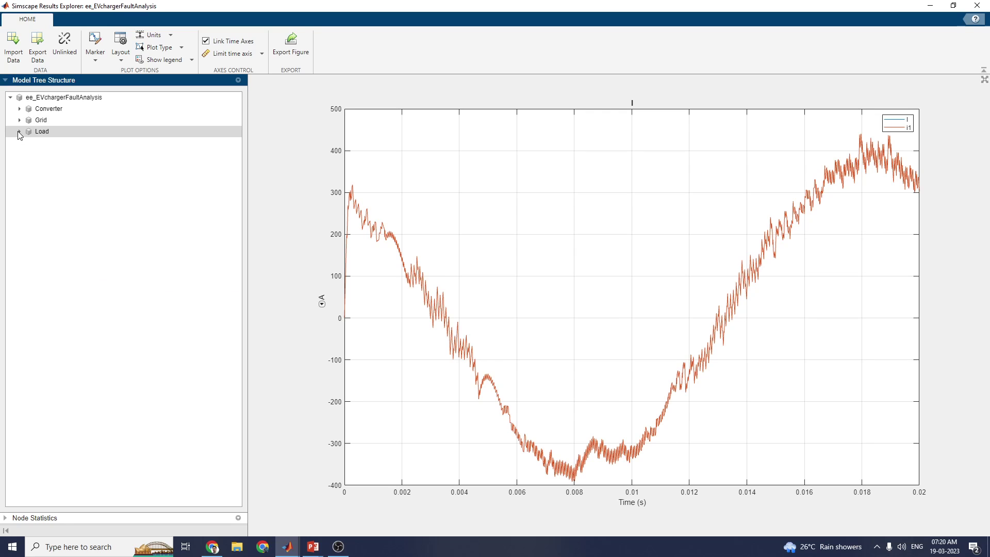
{"action": "double_click", "coordinate": [49, 109]}
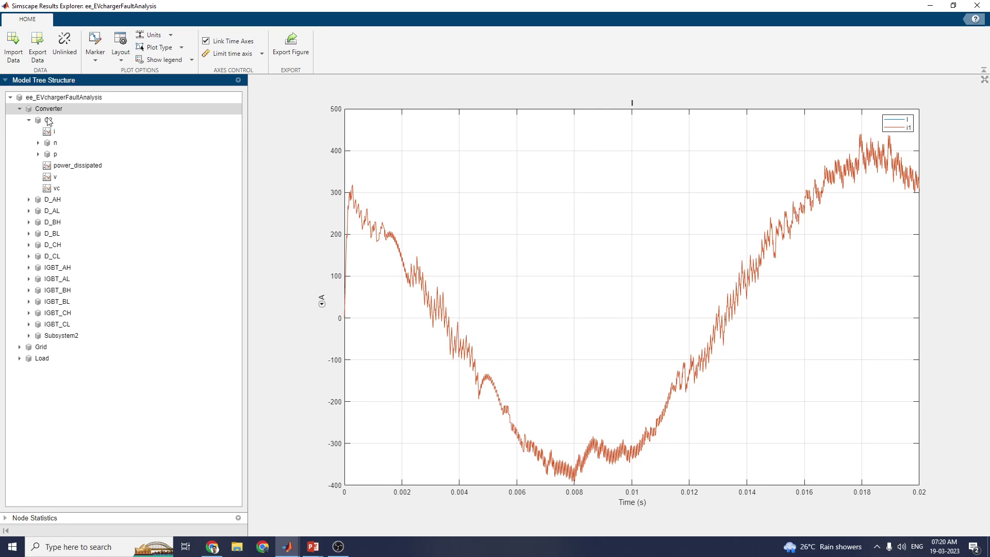
{"action": "left_click", "coordinate": [57, 121]}
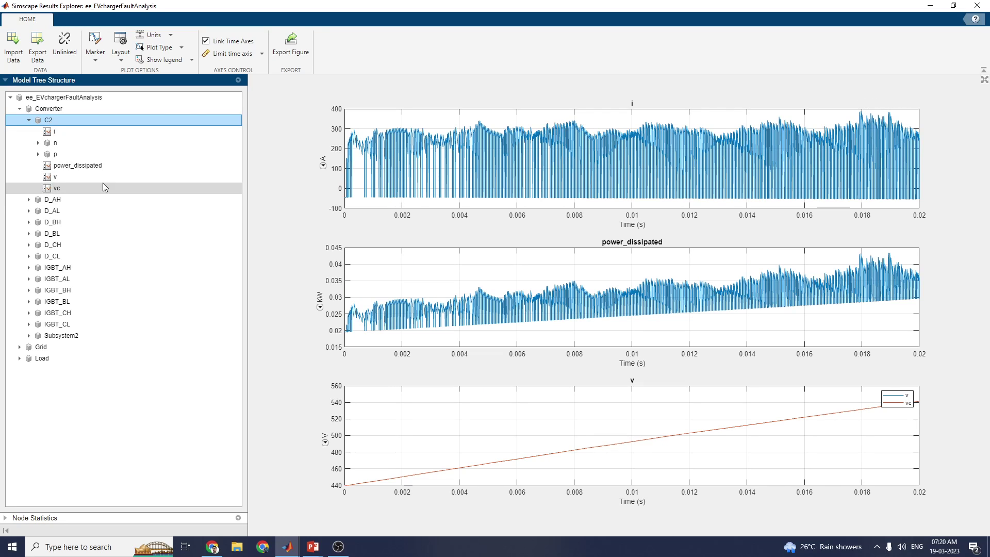
Plot the C2 capacitor's current i and its power_dissipated signal, and collapse the Converter branch.
{"action": "left_click", "coordinate": [56, 133]}
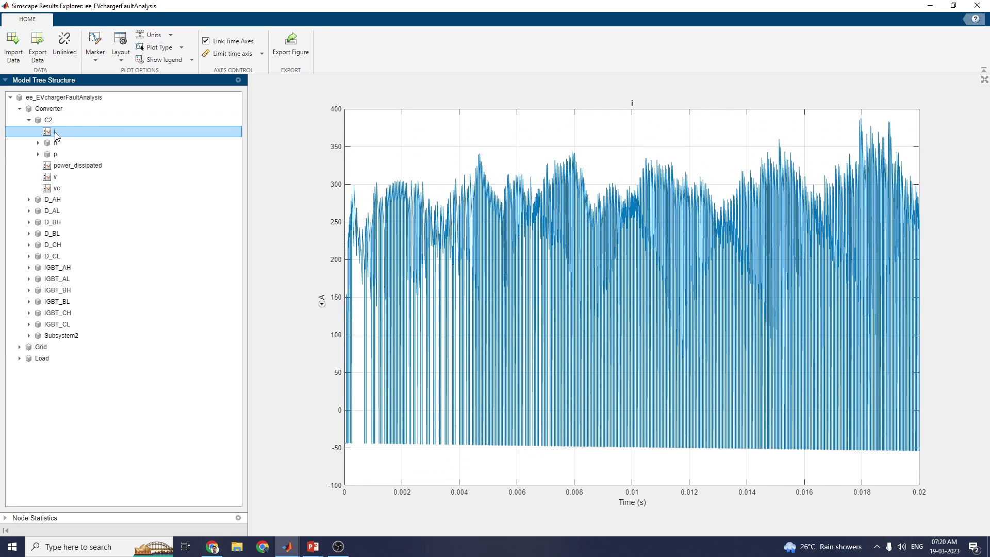
{"action": "left_click", "coordinate": [77, 167]}
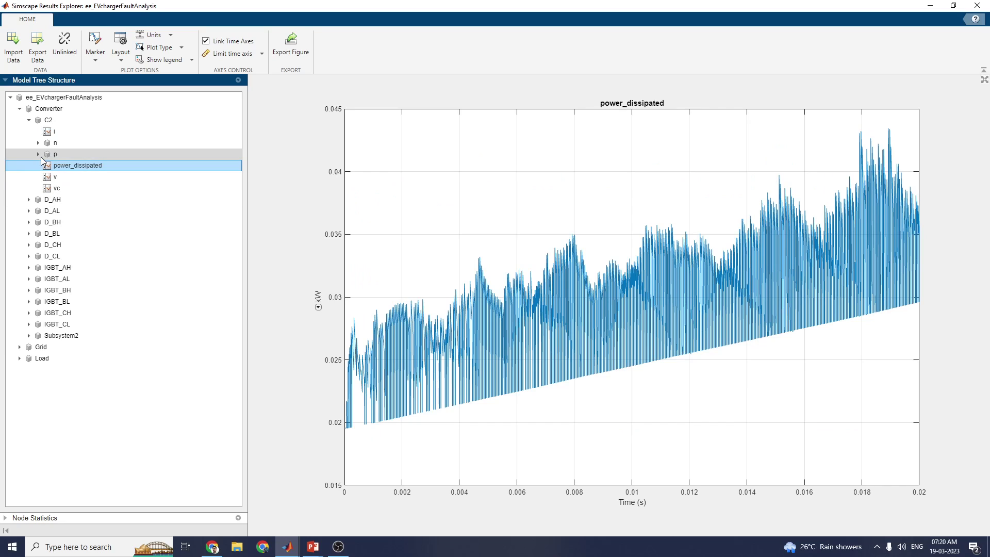
{"action": "left_click", "coordinate": [19, 109]}
Expand the Grid branch and plot the Controlled Voltage Source (Three-Phase) results, followed by its S signal alone.
{"action": "left_click", "coordinate": [18, 121]}
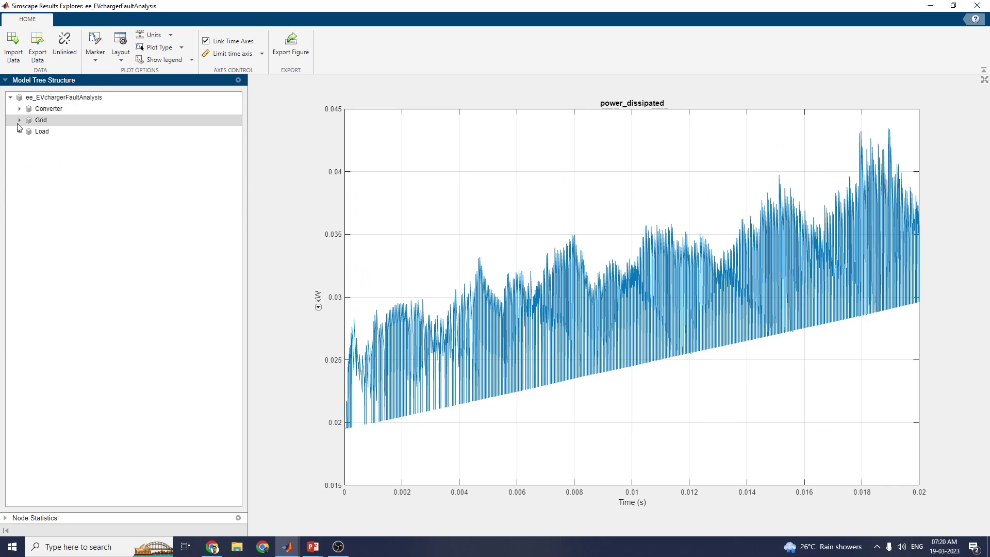
{"action": "left_click", "coordinate": [20, 120]}
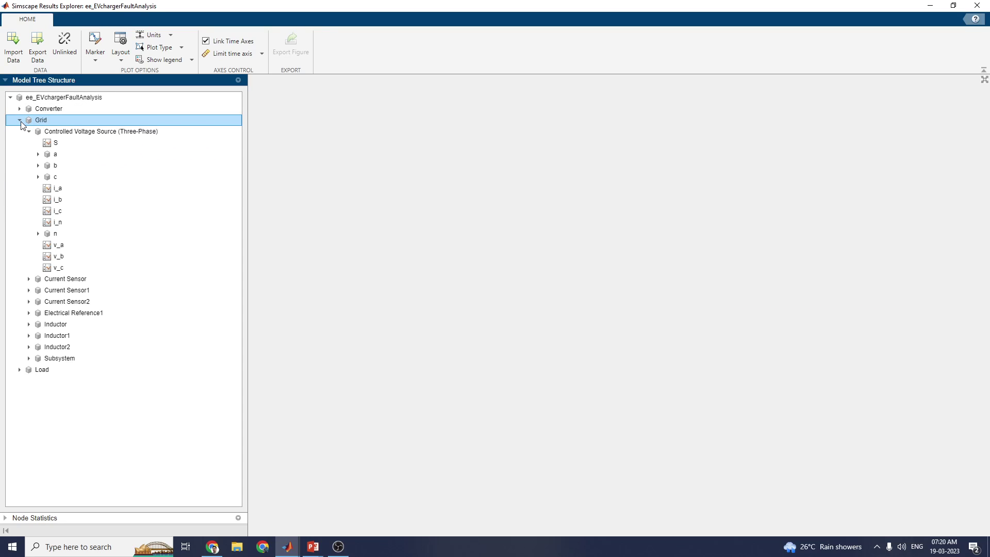
{"action": "left_click", "coordinate": [105, 133]}
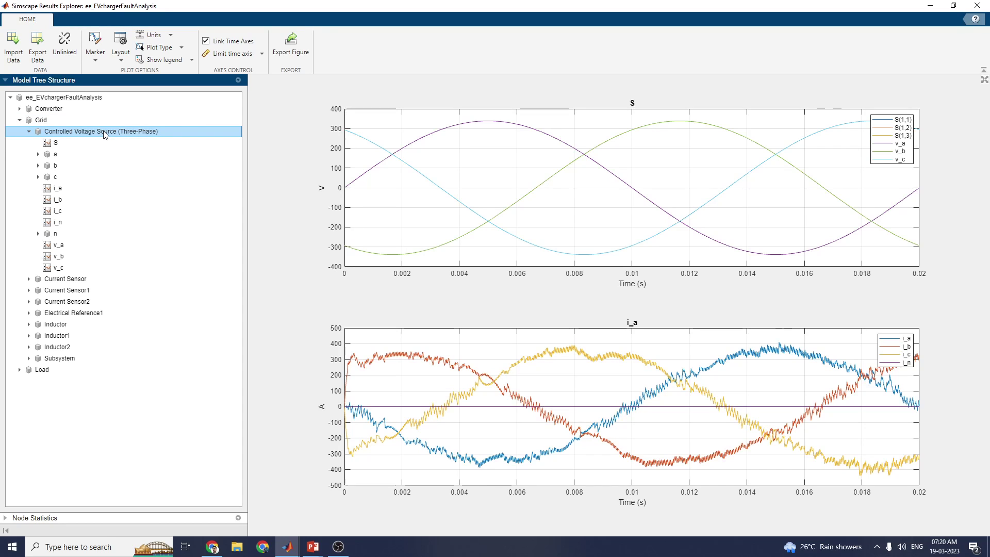
{"action": "left_click", "coordinate": [75, 144]}
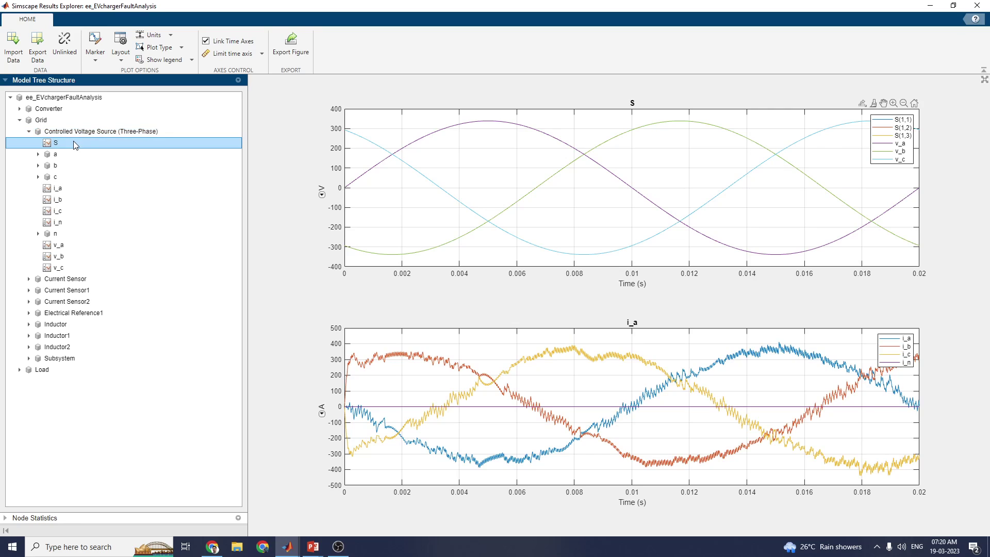
{"action": "left_click", "coordinate": [75, 154]}
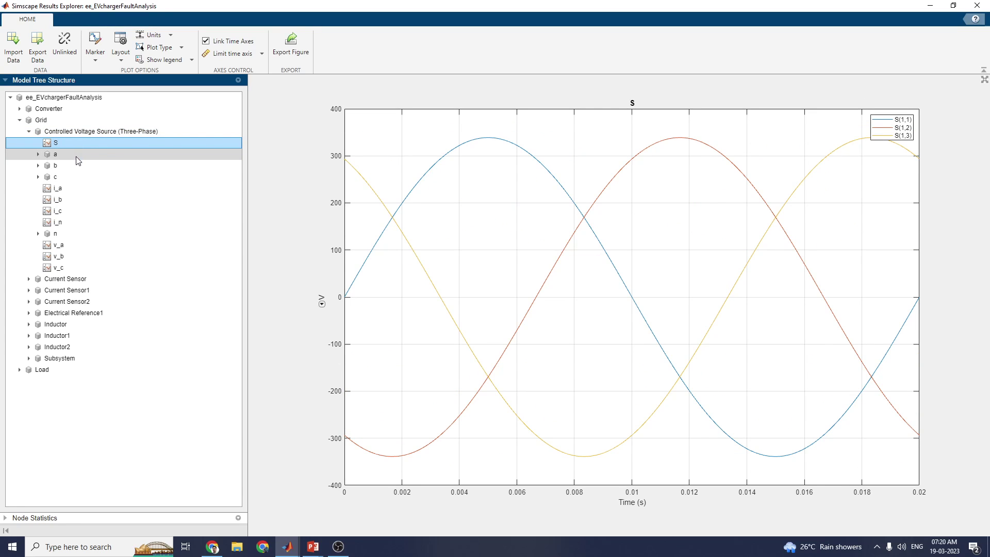
Plot the voltage v of node a and the results of node b under the three-phase voltage source.
{"action": "left_click", "coordinate": [37, 155]}
{"action": "left_click", "coordinate": [64, 166]}
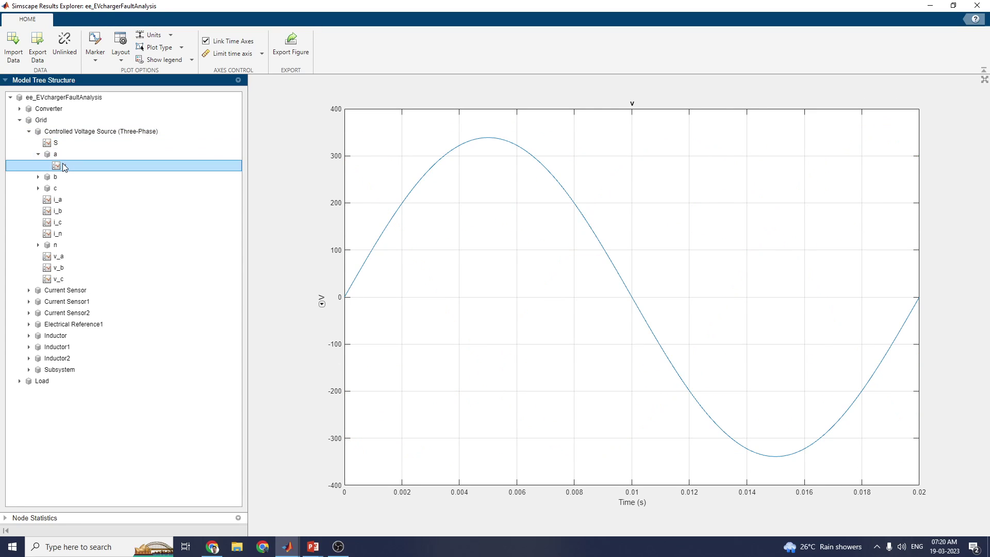
{"action": "left_click", "coordinate": [59, 177]}
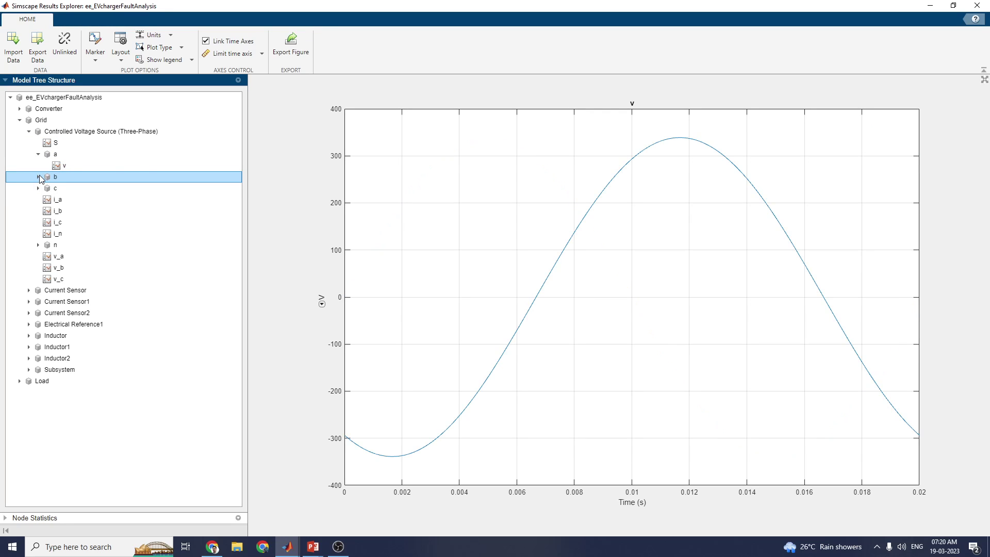
Plot the voltage source's currents i_a, i_b, i_c and i_n one after another, ending with node n.
{"action": "left_click", "coordinate": [57, 201]}
{"action": "left_click", "coordinate": [67, 212]}
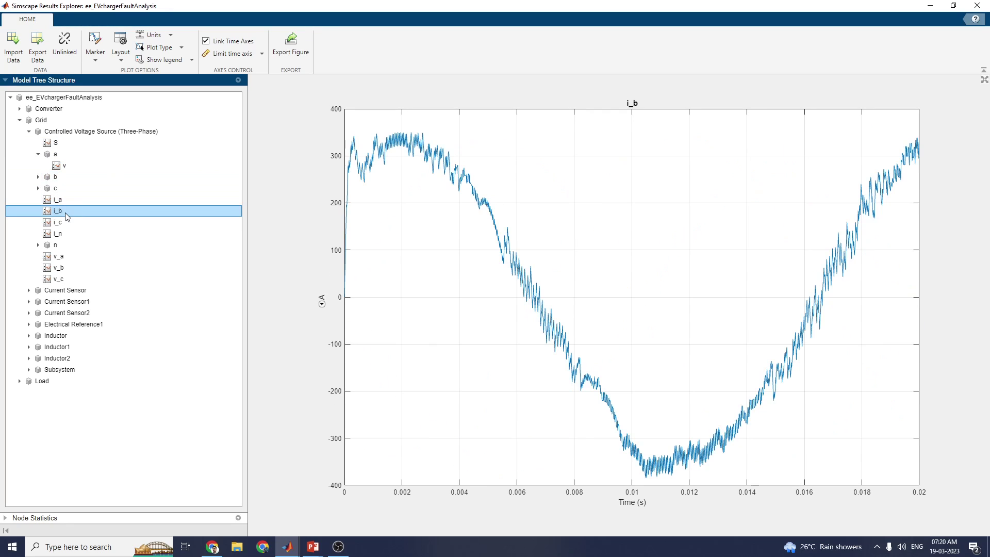
{"action": "left_click", "coordinate": [67, 222]}
{"action": "left_click", "coordinate": [70, 234]}
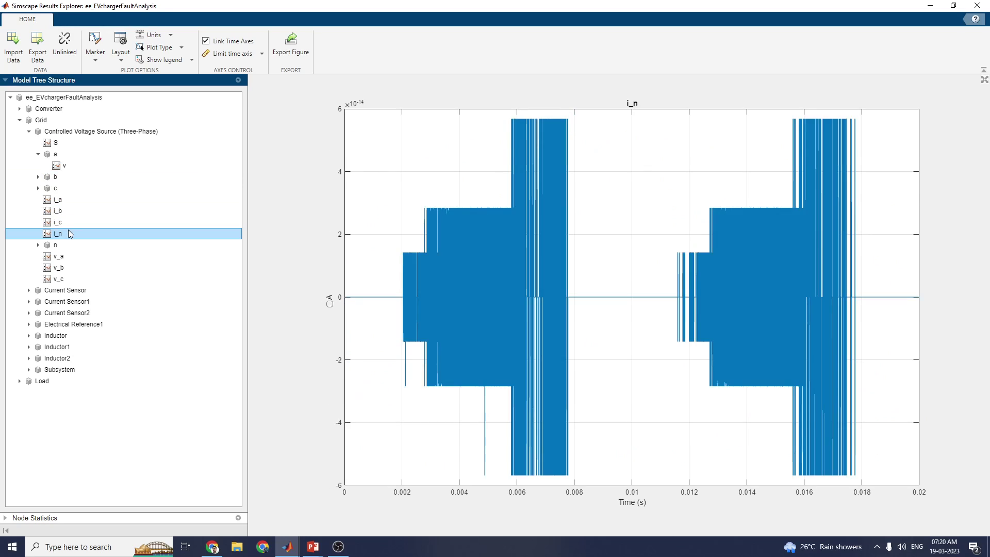
{"action": "left_click", "coordinate": [67, 245]}
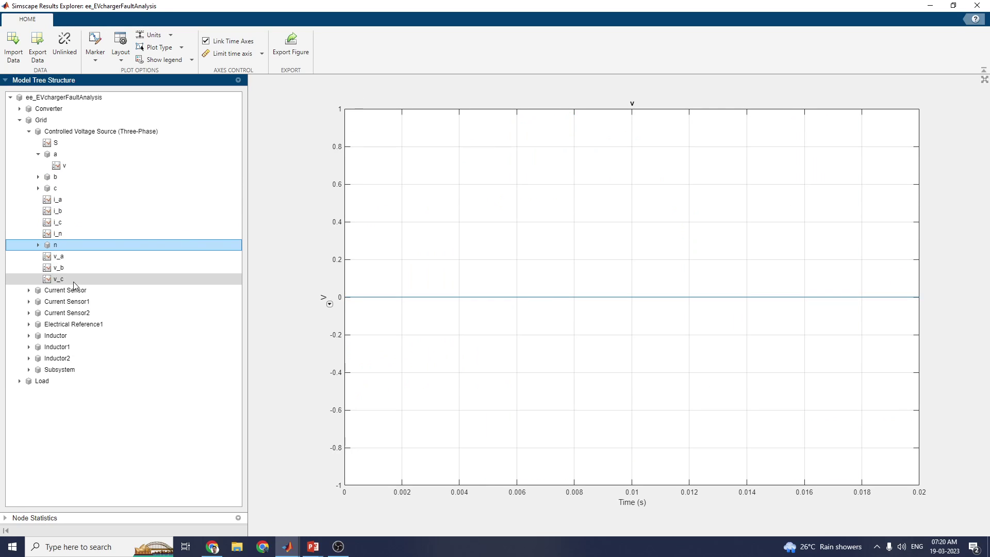
Plot the results of the Grid's three current sensors and of Electrical Reference1 in turn.
{"action": "left_click", "coordinate": [76, 290]}
{"action": "left_click", "coordinate": [78, 301]}
{"action": "left_click", "coordinate": [96, 313]}
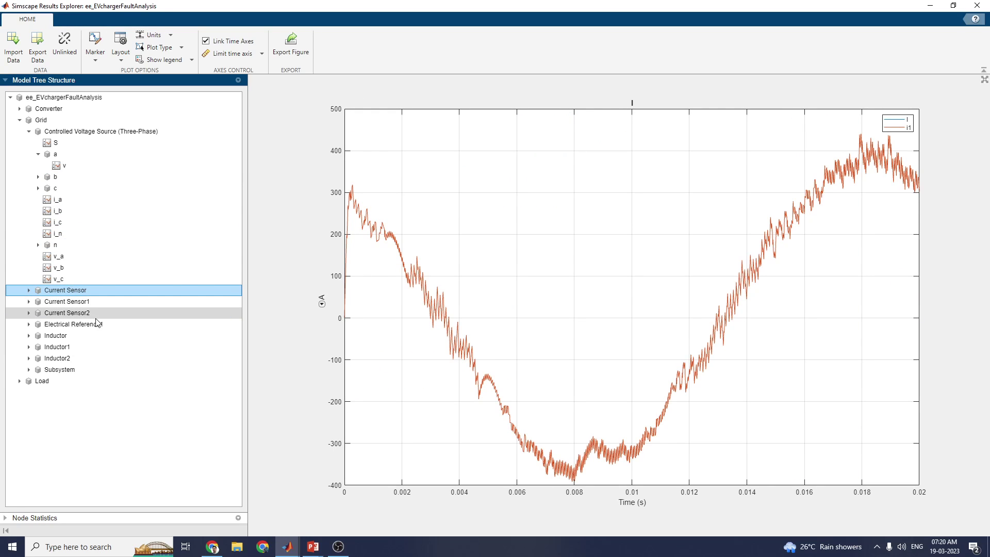
{"action": "left_click", "coordinate": [98, 324]}
Plot the Grid Inductor's current i and power_dissipated signals, and the Subsystem's output0 signal.
{"action": "left_click", "coordinate": [62, 336]}
{"action": "double_click", "coordinate": [62, 336]}
{"action": "left_click", "coordinate": [58, 347]}
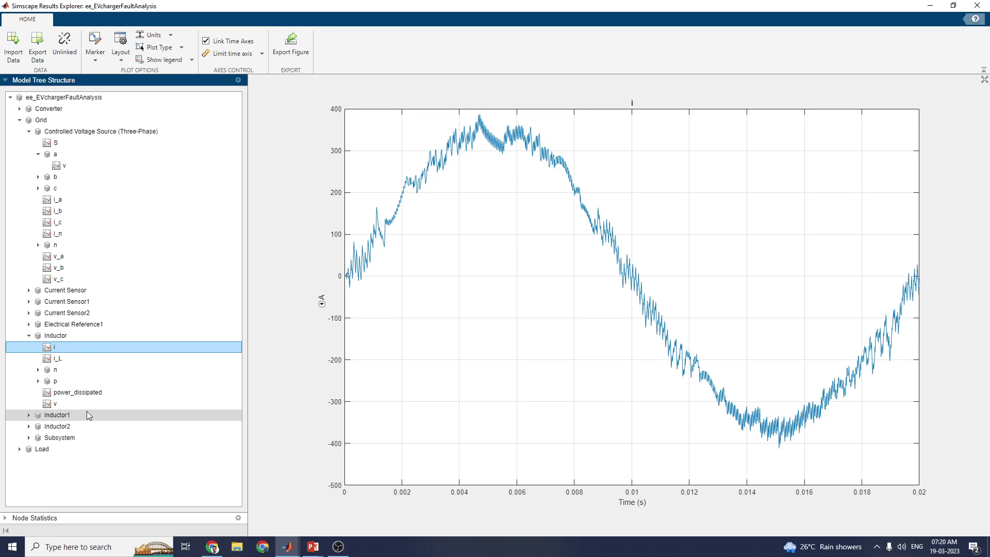
{"action": "left_click", "coordinate": [89, 394]}
{"action": "left_click", "coordinate": [29, 437]}
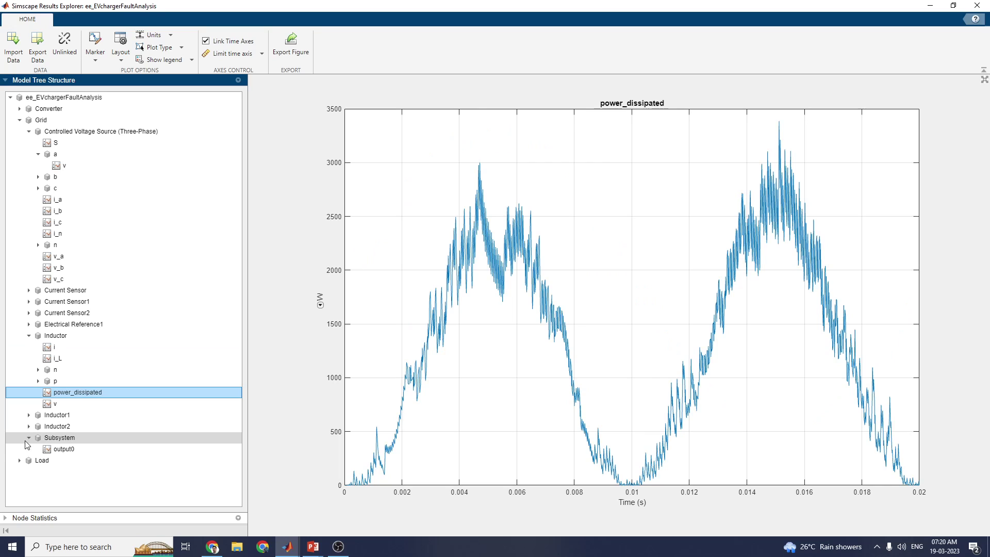
{"action": "left_click", "coordinate": [66, 449]}
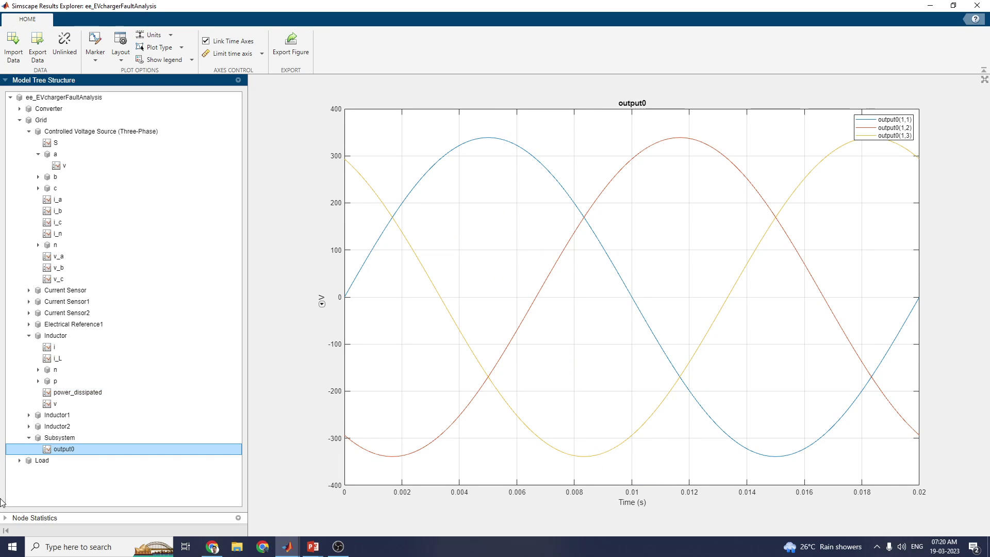
Expand the Load branch and plot its current i, followed by all of the Load's results together.
{"action": "left_click", "coordinate": [23, 460]}
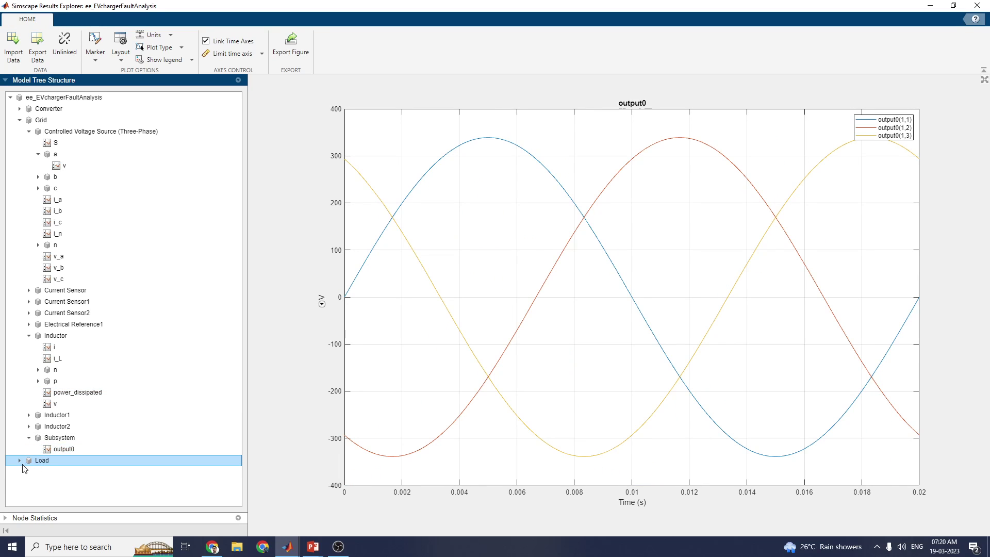
{"action": "left_click", "coordinate": [19, 461]}
{"action": "left_click", "coordinate": [48, 471]}
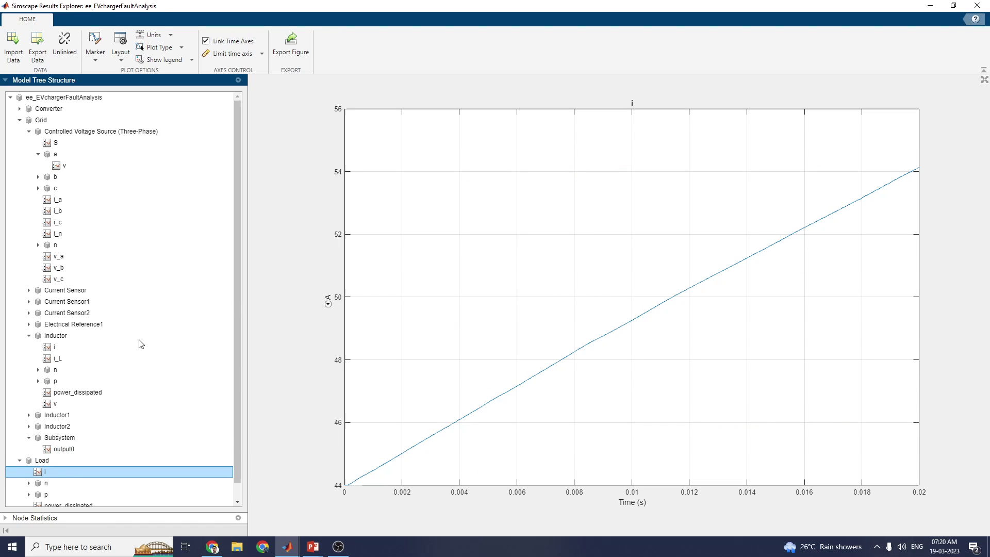
{"action": "left_click", "coordinate": [42, 460]}
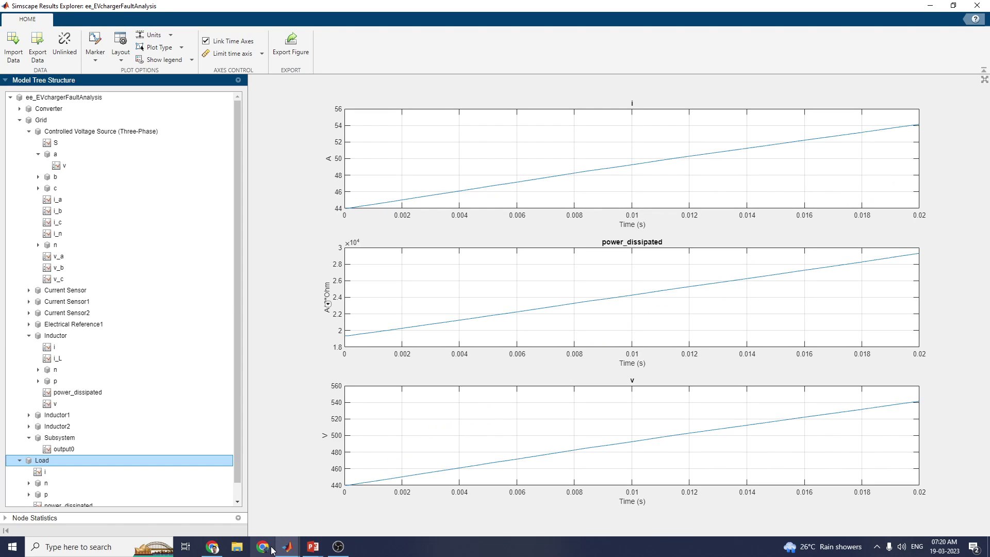
Switch to the second Simscape Results Explorer window with the Inductor plots and maximize it.
{"action": "mouse_move", "coordinate": [287, 548]}
{"action": "mouse_move", "coordinate": [534, 495]}
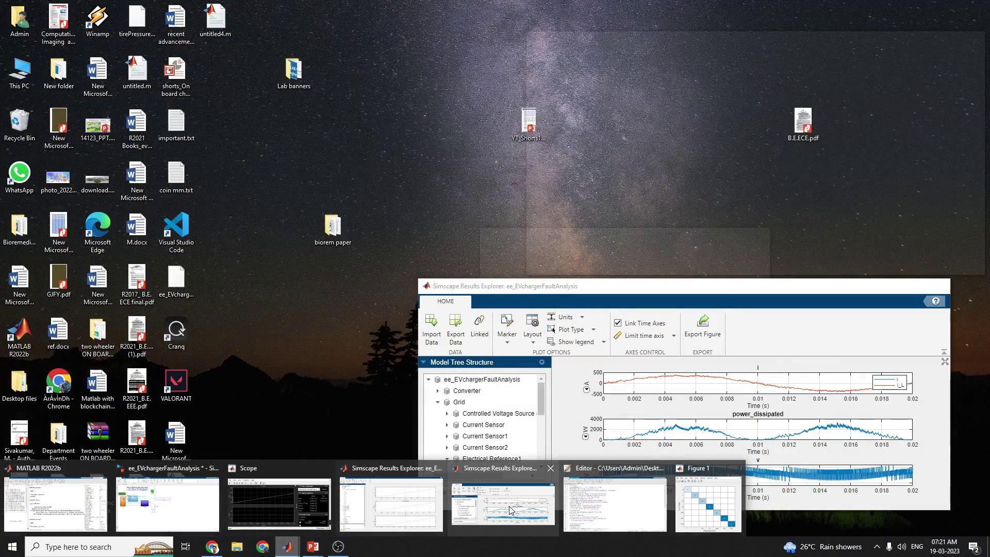
{"action": "left_click", "coordinate": [508, 505]}
{"action": "left_click", "coordinate": [915, 285]}
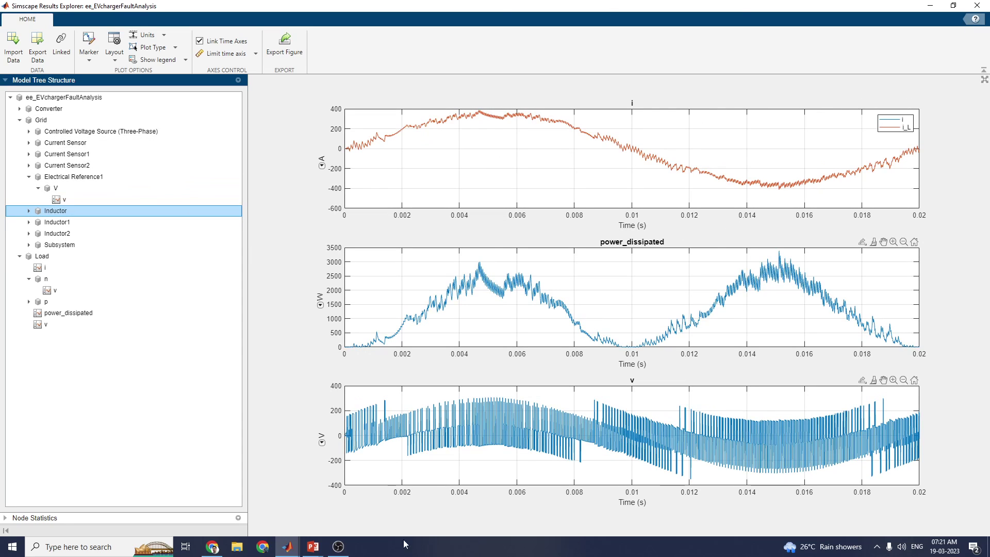
Show the Scope full-screen, rerun the simulation and select V<dc> as the trace for the signal statistics.
{"action": "left_click", "coordinate": [287, 546]}
{"action": "left_click", "coordinate": [244, 525]}
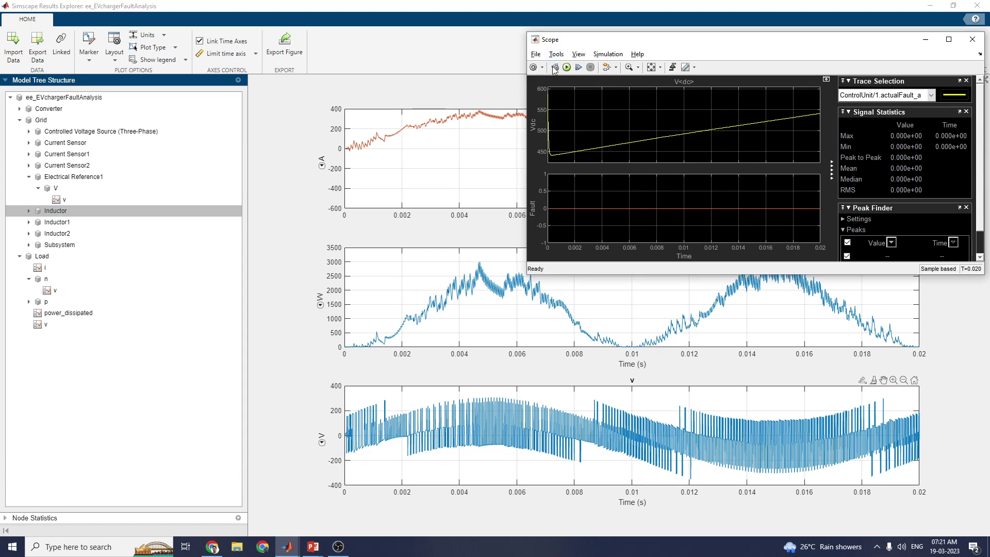
{"action": "left_click", "coordinate": [923, 41]}
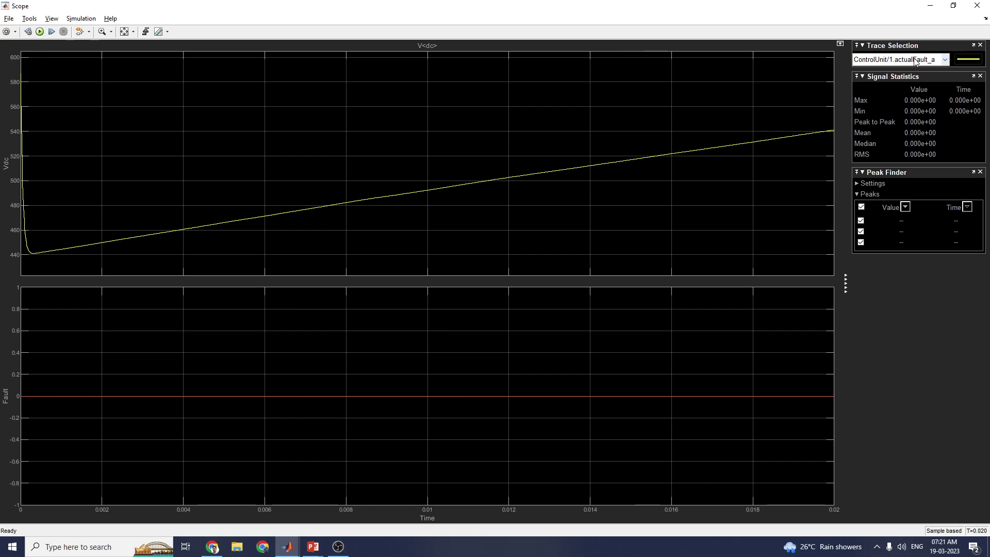
{"action": "left_click", "coordinate": [945, 60]}
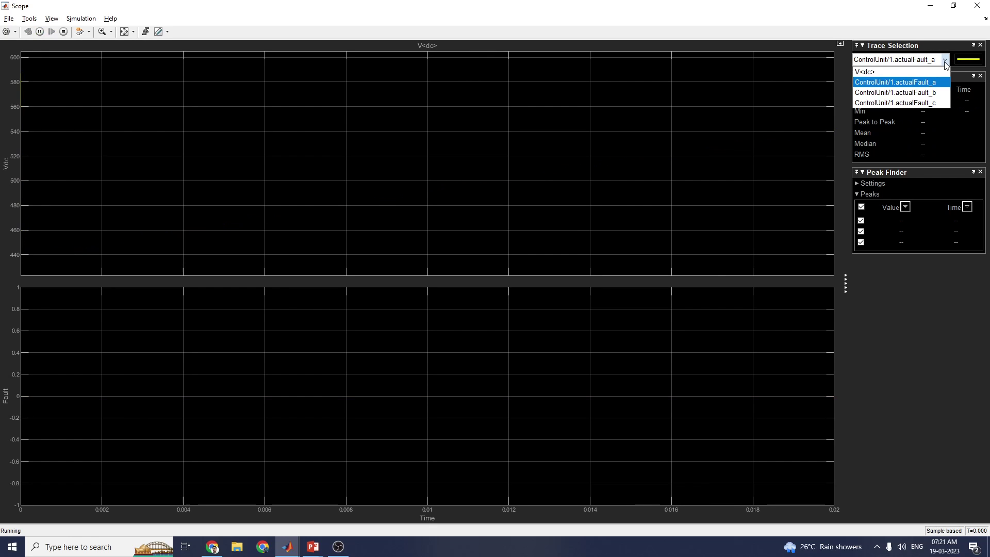
{"action": "left_click", "coordinate": [882, 74]}
{"action": "left_click", "coordinate": [896, 60]}
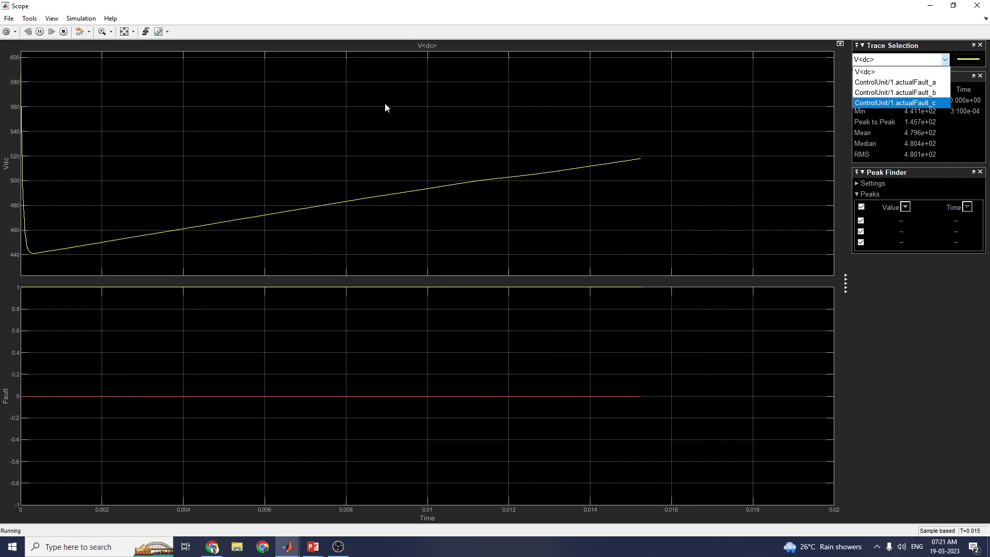
Scale the Scope axes to fit the signals and show the legend on both plots.
{"action": "left_click", "coordinate": [126, 32]}
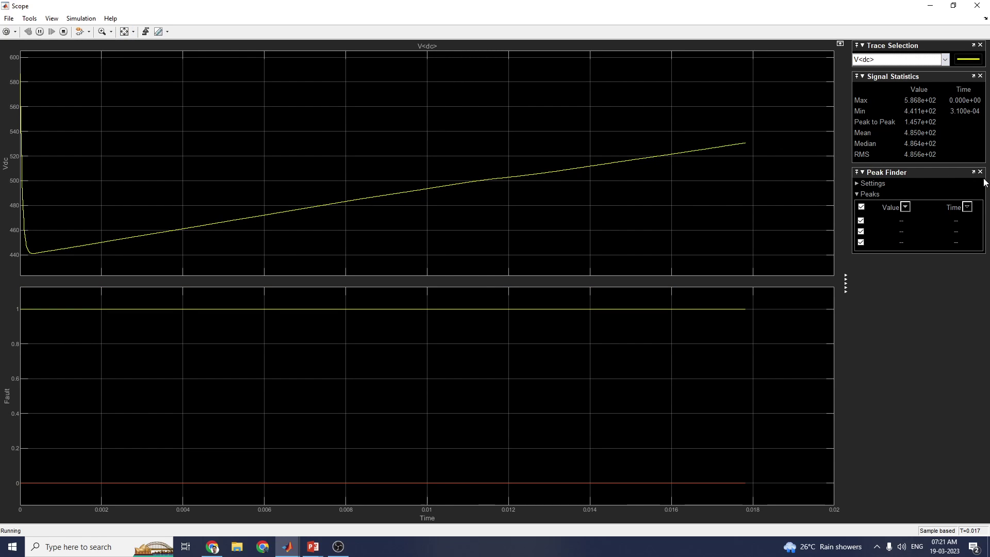
{"action": "left_click", "coordinate": [53, 19]}
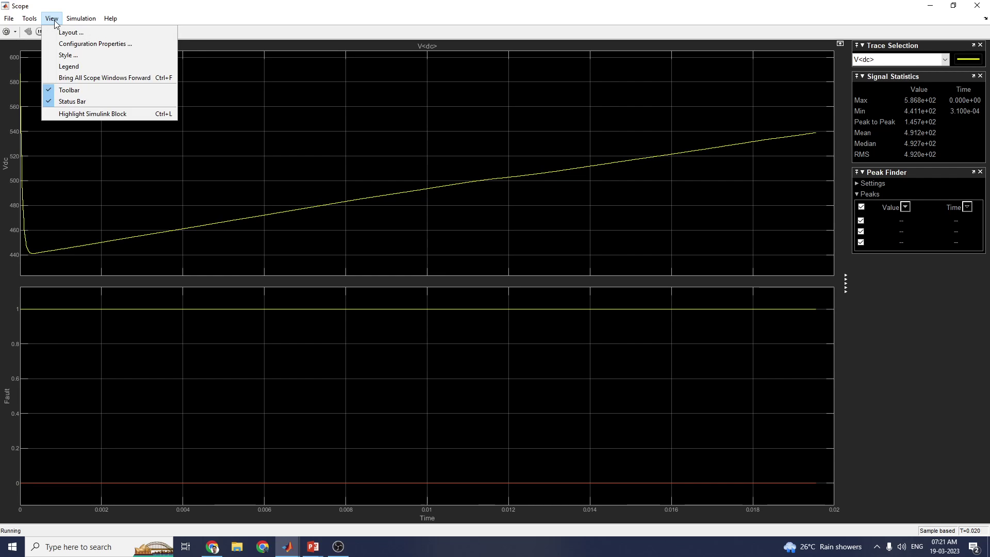
{"action": "left_click", "coordinate": [69, 66]}
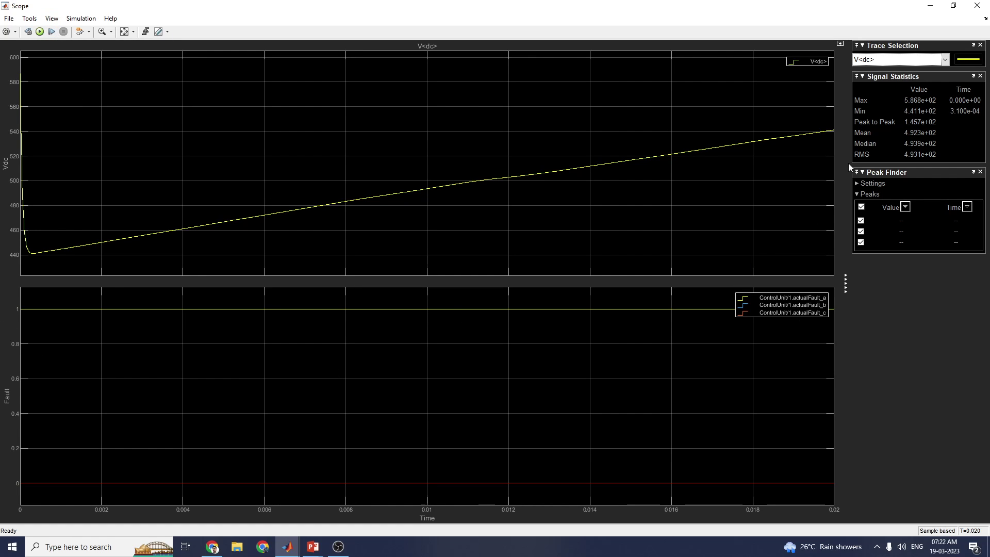
Switch to the MATLAB Editor and run the untitled.m script.
{"action": "mouse_move", "coordinate": [287, 545]}
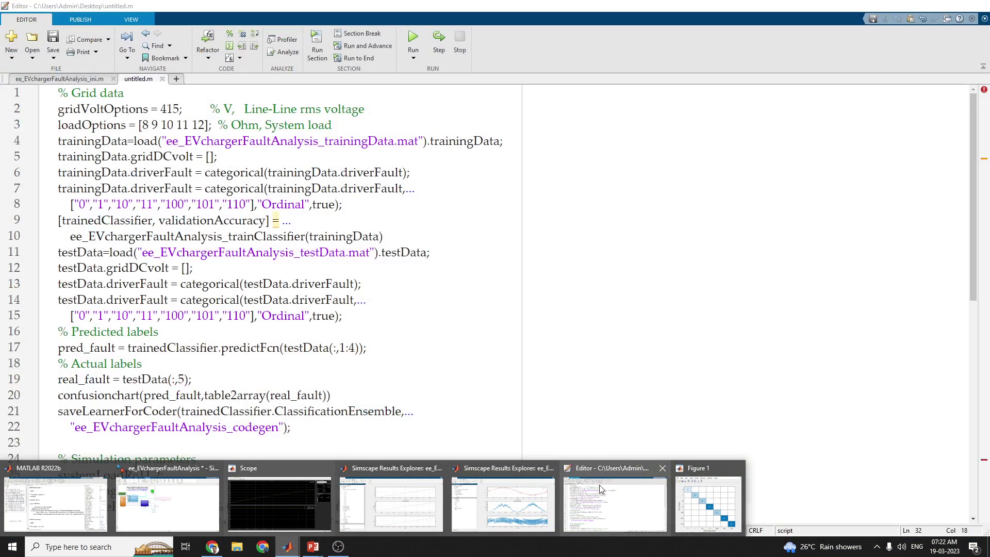
{"action": "left_click", "coordinate": [615, 503]}
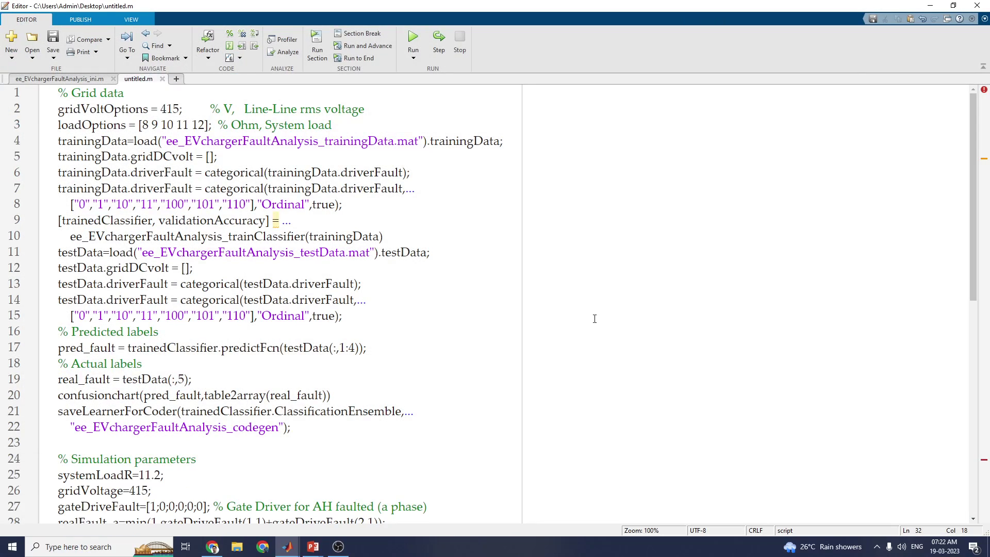
{"action": "left_click", "coordinate": [413, 39]}
View the Simulink model, and highlight the latest validationAccuracy value in the MATLAB Command Window.
{"action": "mouse_move", "coordinate": [287, 545]}
{"action": "left_click", "coordinate": [162, 513]}
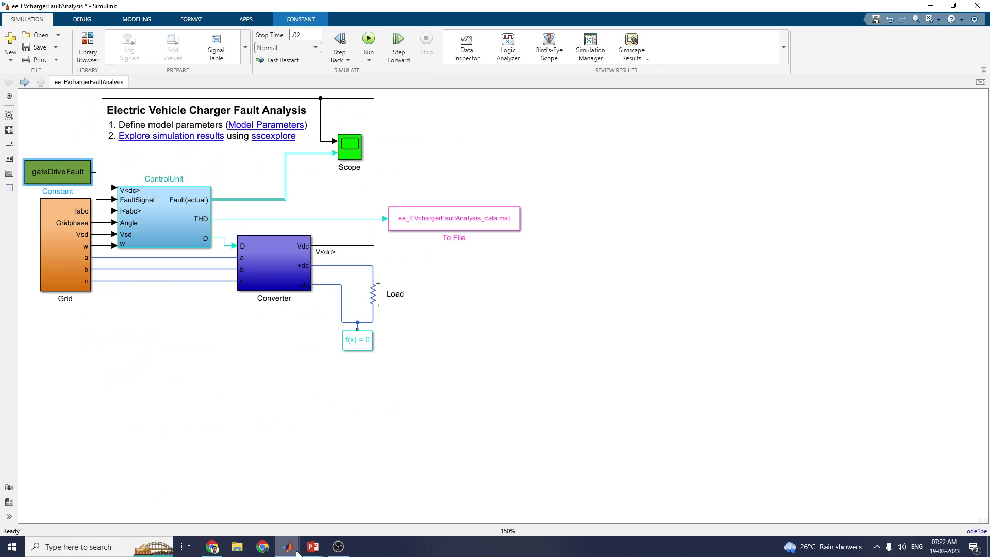
{"action": "left_click", "coordinate": [62, 515]}
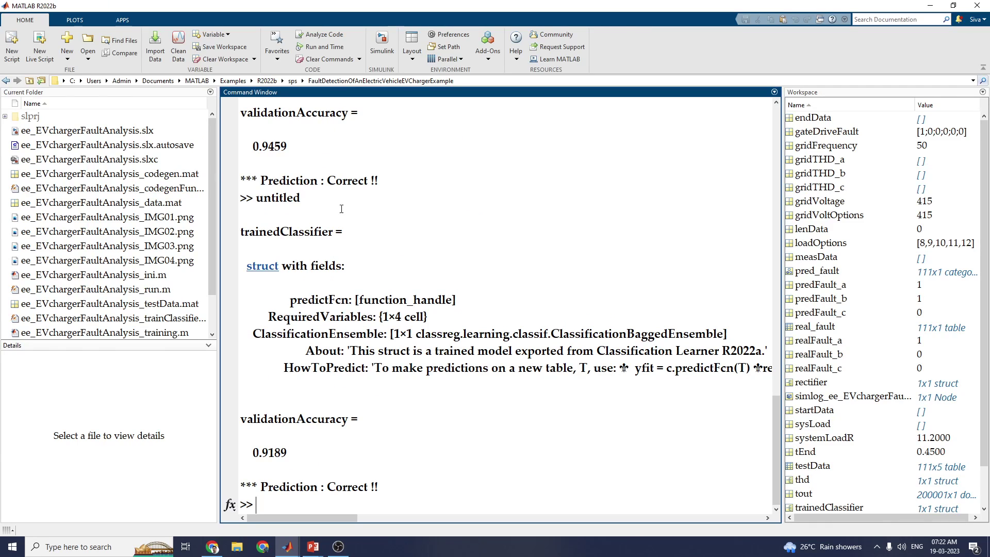
{"action": "left_click_drag", "start_coordinate": [258, 457], "coordinate": [314, 452]}
Run the untitled.m script again from the Editor and show its new classifier and prediction output in the Command Window.
{"action": "left_click", "coordinate": [287, 546]}
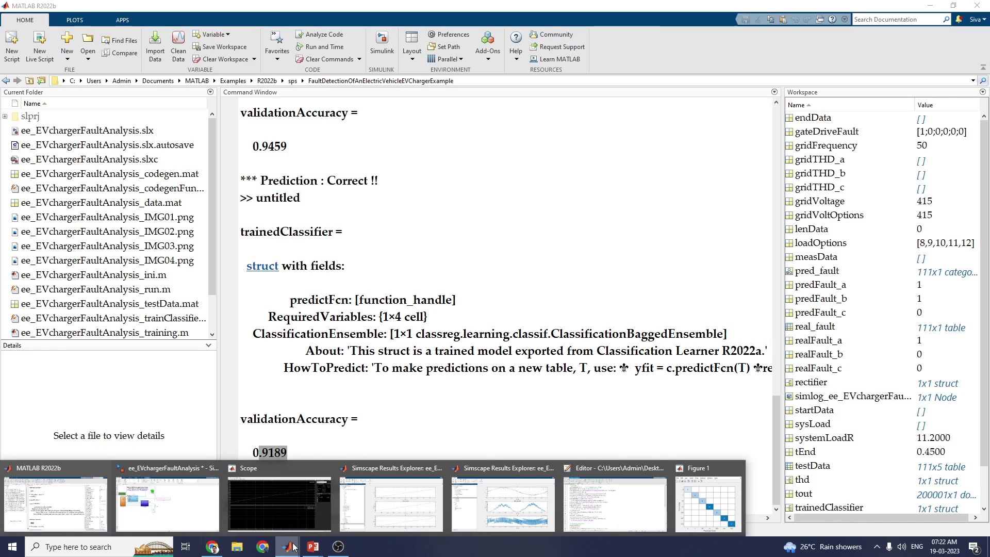
{"action": "left_click", "coordinate": [614, 503]}
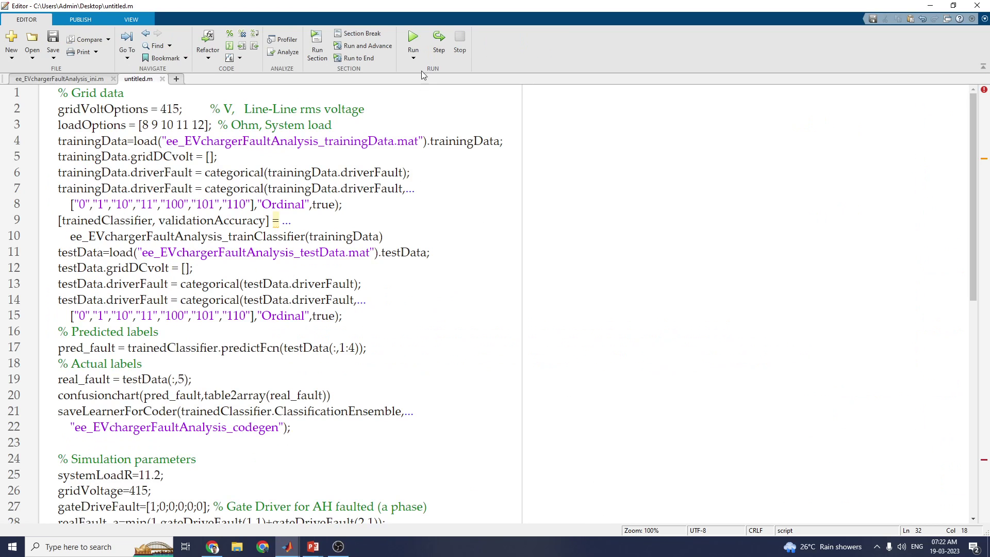
{"action": "left_click", "coordinate": [415, 44]}
{"action": "left_click", "coordinate": [287, 546]}
{"action": "left_click", "coordinate": [73, 513]}
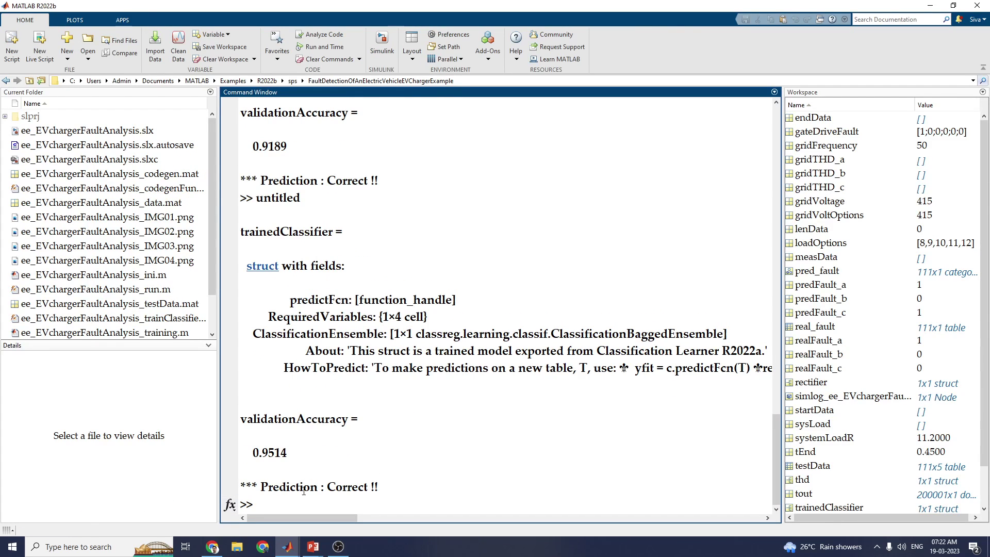
Highlight the latest validationAccuracy value and the trainedClassifier field lines in the Command Window output.
{"action": "left_click_drag", "start_coordinate": [256, 457], "coordinate": [343, 454]}
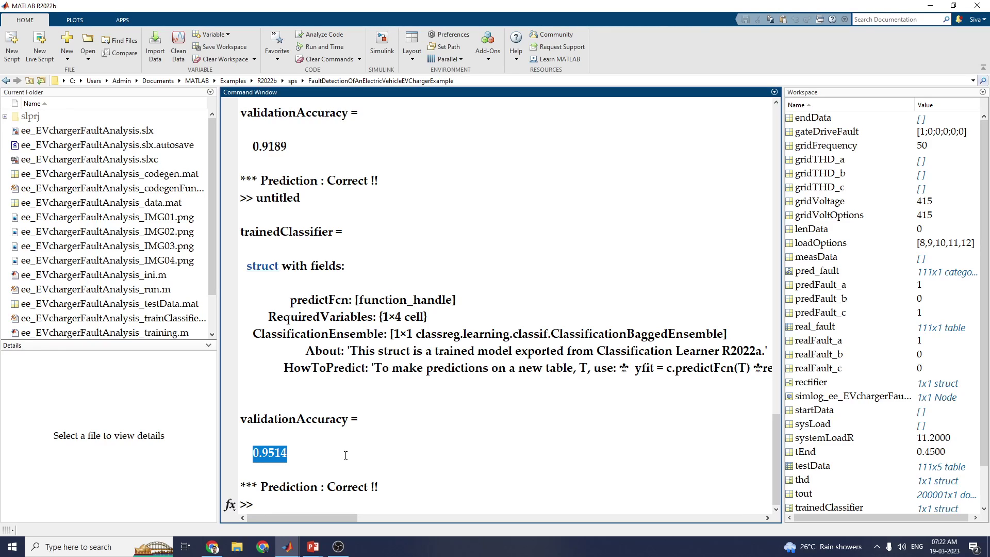
{"action": "left_click_drag", "start_coordinate": [401, 304], "coordinate": [507, 364]}
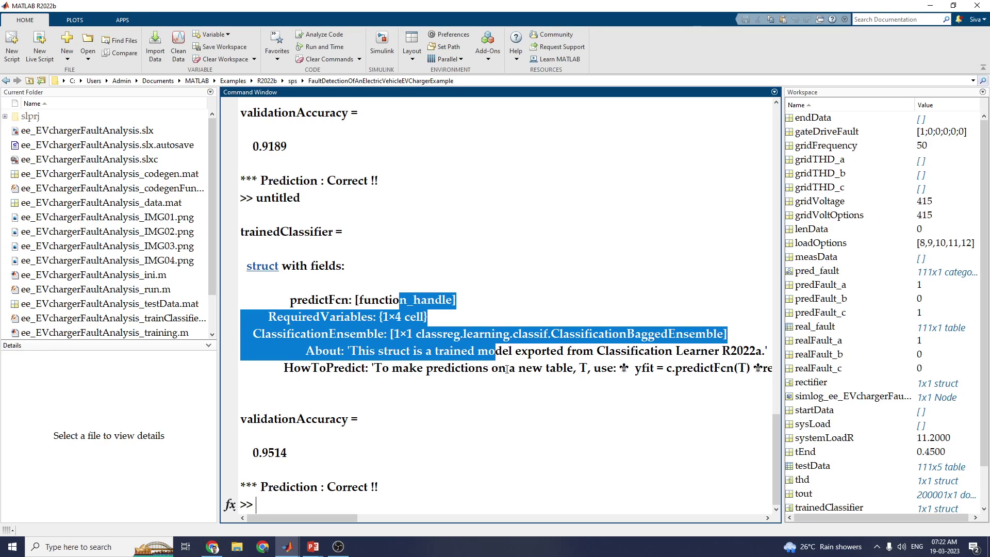
{"action": "left_click", "coordinate": [474, 386]}
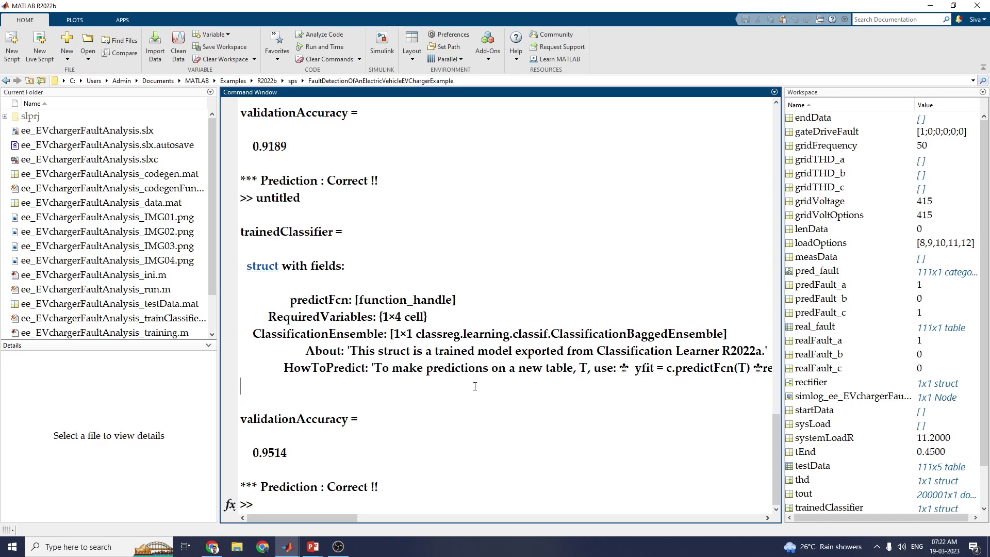
Check the predicted fault variables pred_fault, predFault_a, predFault_b and predFault_c in the Workspace.
{"action": "left_click", "coordinate": [839, 273]}
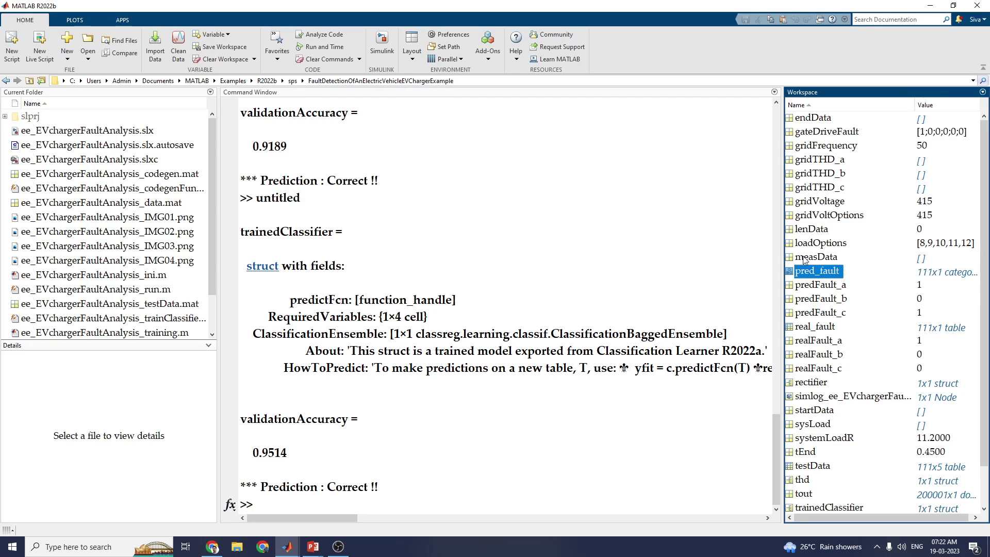
{"action": "left_click", "coordinate": [831, 287]}
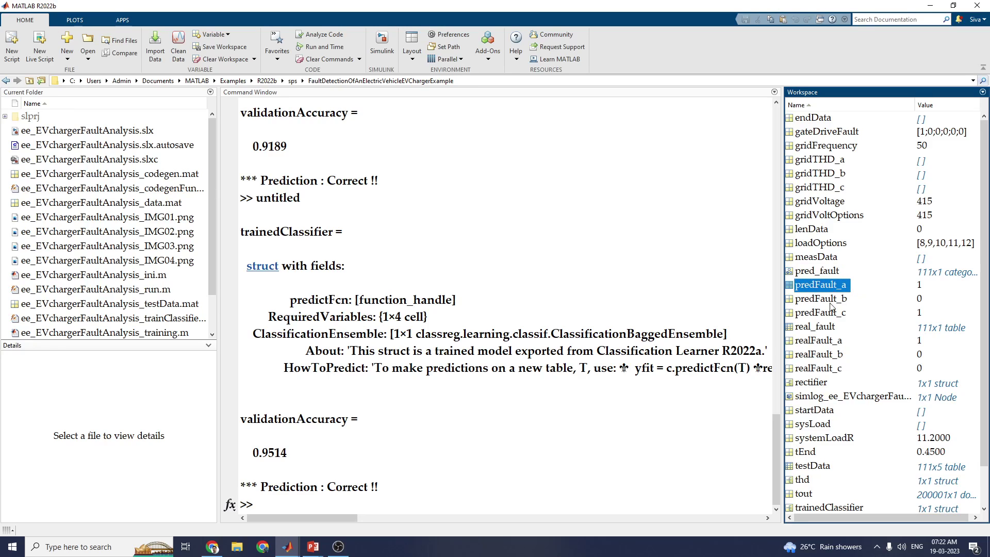
{"action": "left_click", "coordinate": [832, 300]}
{"action": "left_click", "coordinate": [831, 313]}
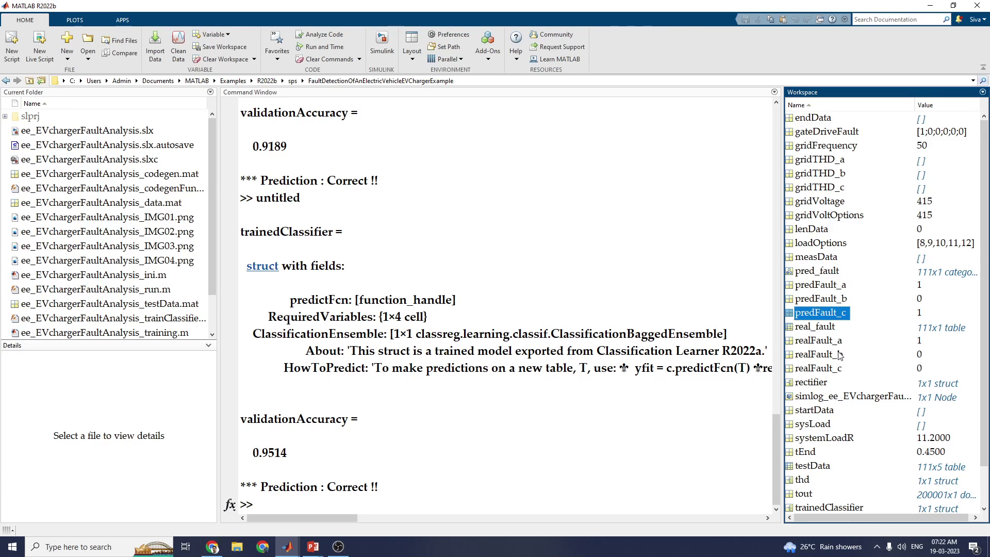
Open the real_fault table from the Workspace and look at its driverFault column.
{"action": "left_click", "coordinate": [825, 327]}
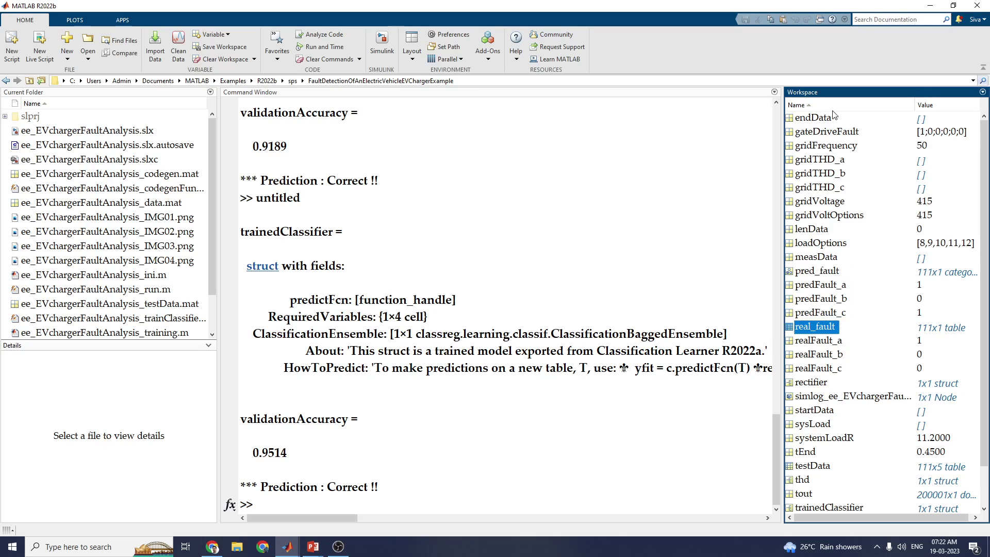
{"action": "double_click", "coordinate": [816, 326]}
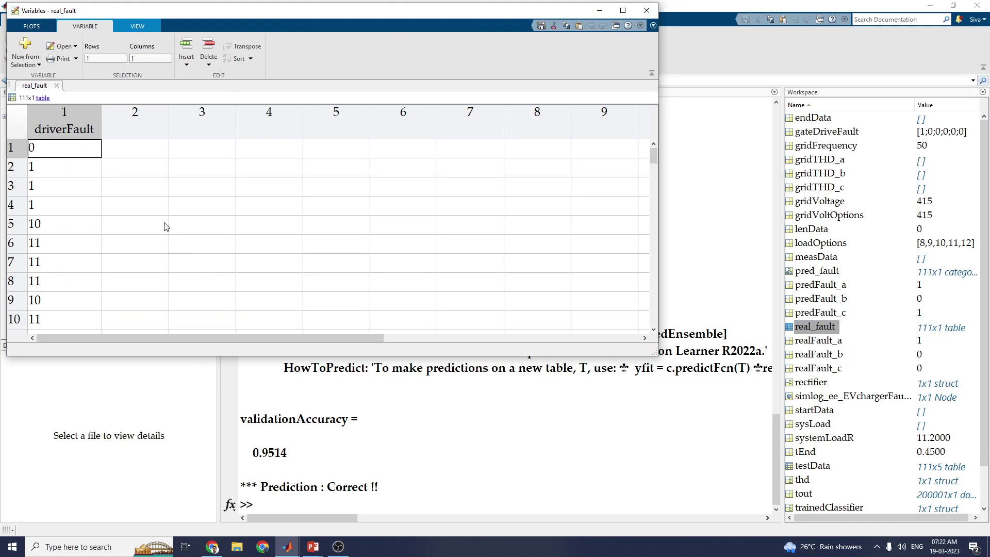
{"action": "mouse_move", "coordinate": [654, 156]}
{"action": "left_mouse_down"}
{"action": "mouse_move", "coordinate": [670, 325]}
{"action": "mouse_move", "coordinate": [679, 153]}
{"action": "left_mouse_up"}
View the Load plots in Simscape Results Explorer and switch to the PowerPoint slide show with the Classification Learner confusion matrix.
{"action": "left_click", "coordinate": [287, 546]}
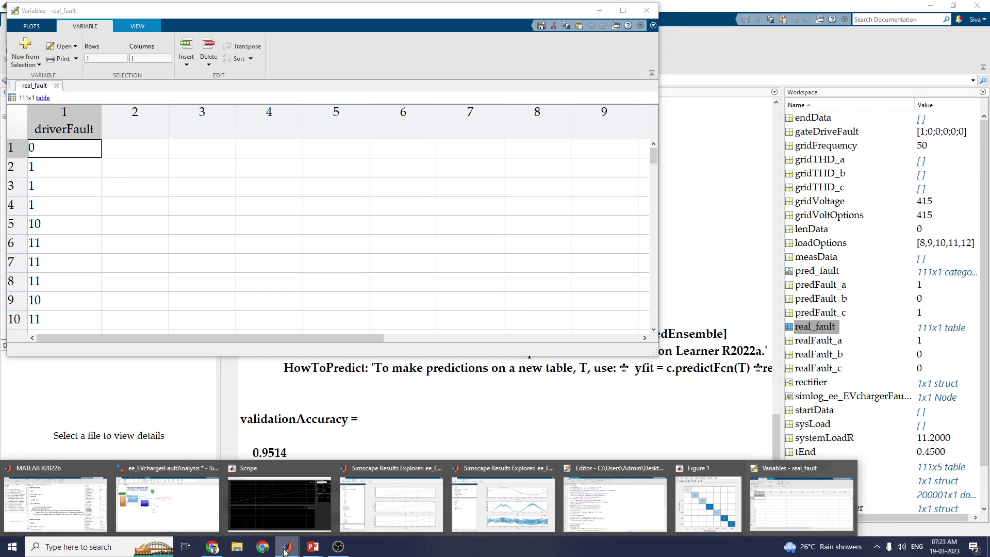
{"action": "left_click", "coordinate": [390, 494]}
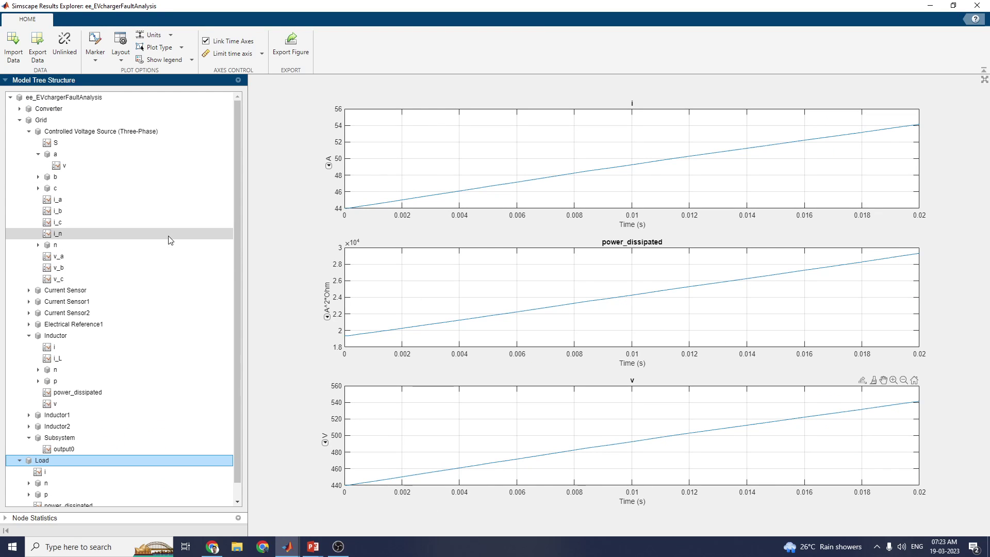
{"action": "mouse_move", "coordinate": [308, 549]}
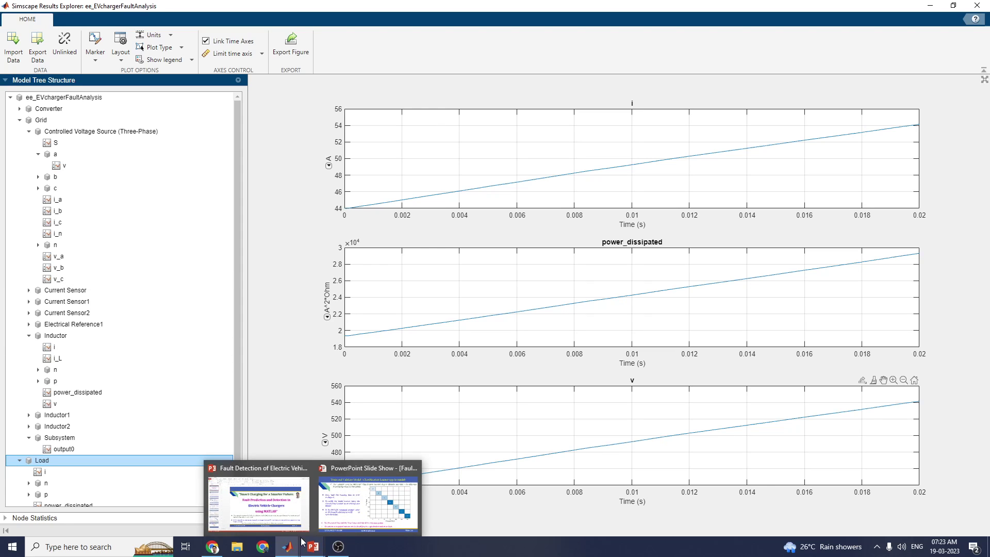
{"action": "left_click", "coordinate": [368, 500]}
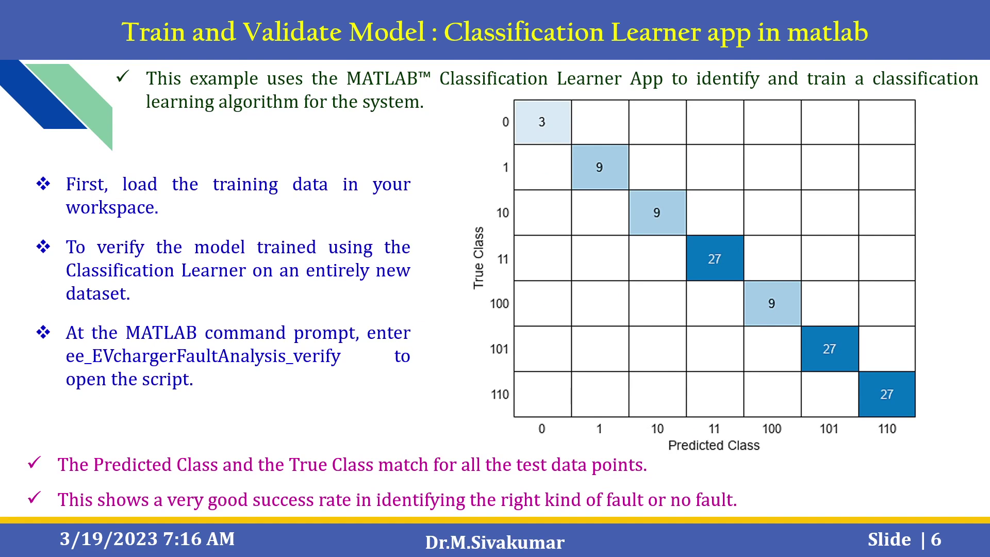
Return to MATLAB, bring up the Figure 1 confusion chart and reposition its window for comparison with the slide.
{"action": "key", "text": "alt+Tab"}
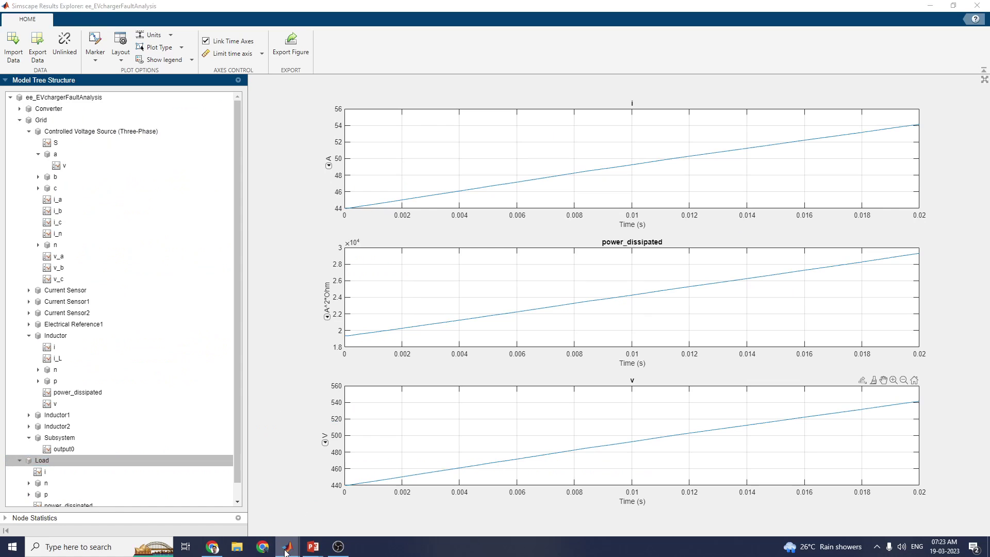
{"action": "mouse_move", "coordinate": [287, 552]}
{"action": "left_click", "coordinate": [703, 501]}
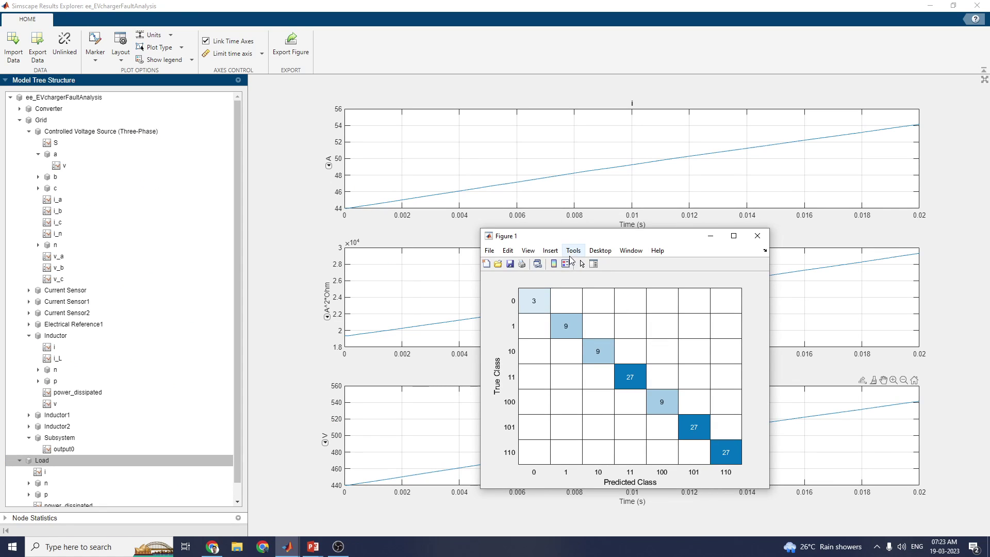
{"action": "left_click_drag", "start_coordinate": [561, 243], "coordinate": [228, 85]}
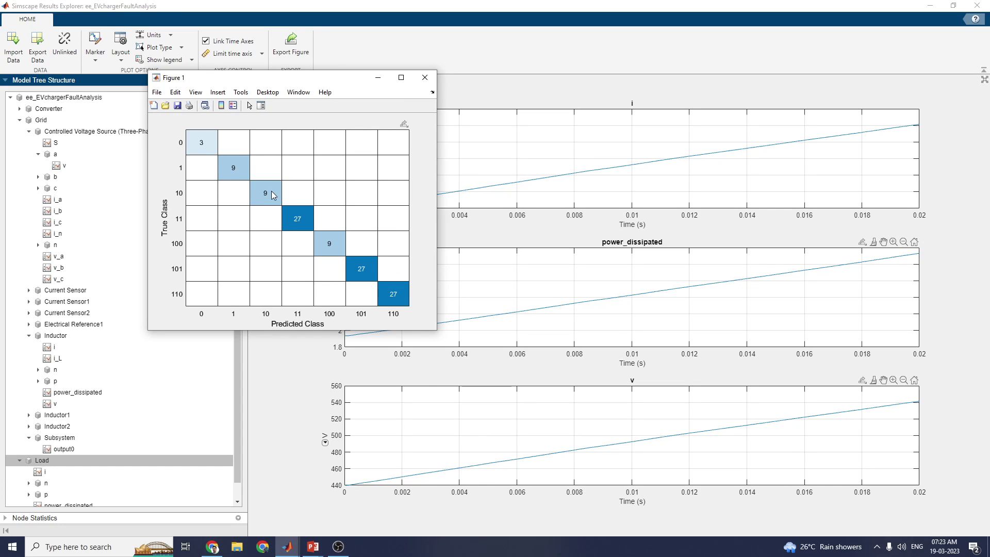
View the Load plots and the Grid Inductor current, power_dissipated and voltage plots in the two Simscape Results Explorer windows.
{"action": "left_click", "coordinate": [313, 546]}
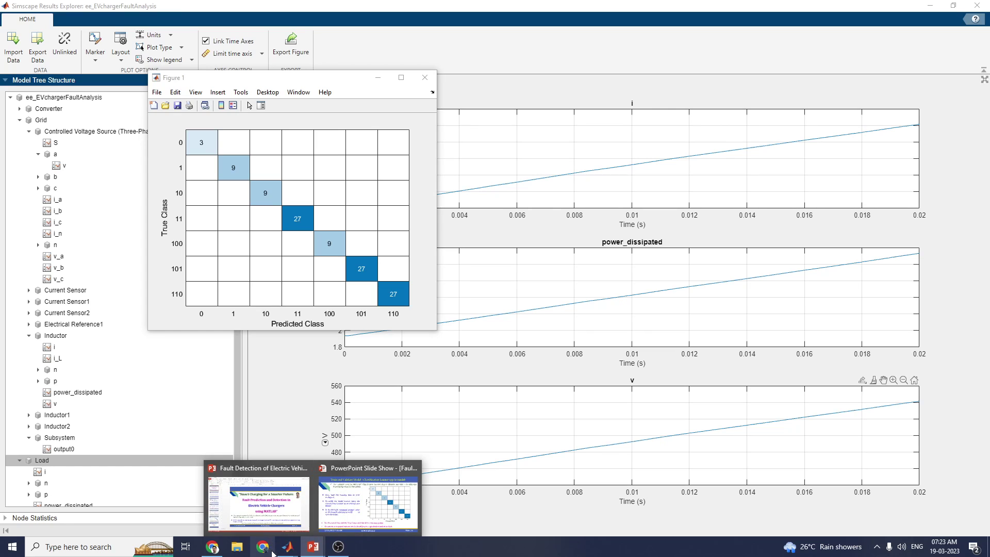
{"action": "mouse_move", "coordinate": [287, 546]}
{"action": "left_click", "coordinate": [404, 485]}
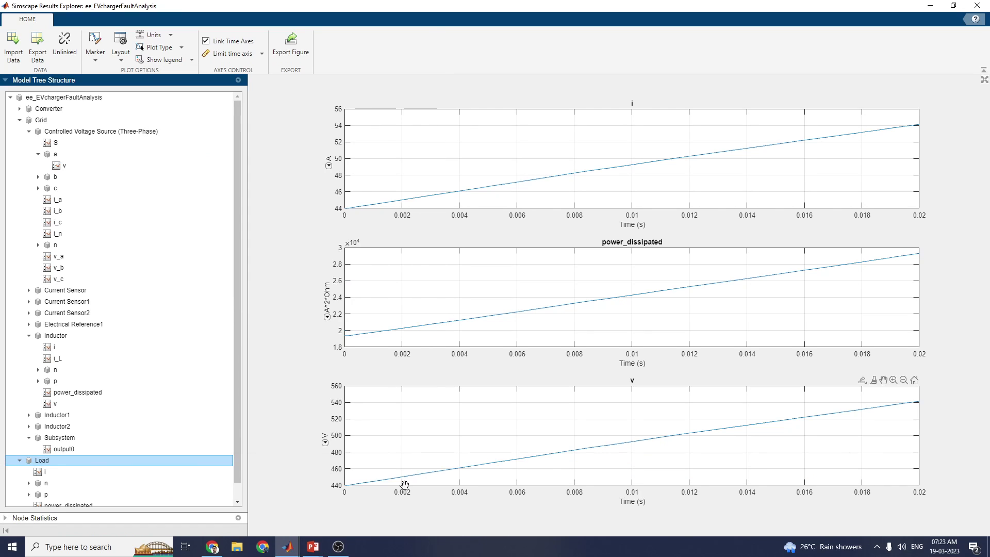
{"action": "mouse_move", "coordinate": [288, 546]}
{"action": "left_click", "coordinate": [478, 508]}
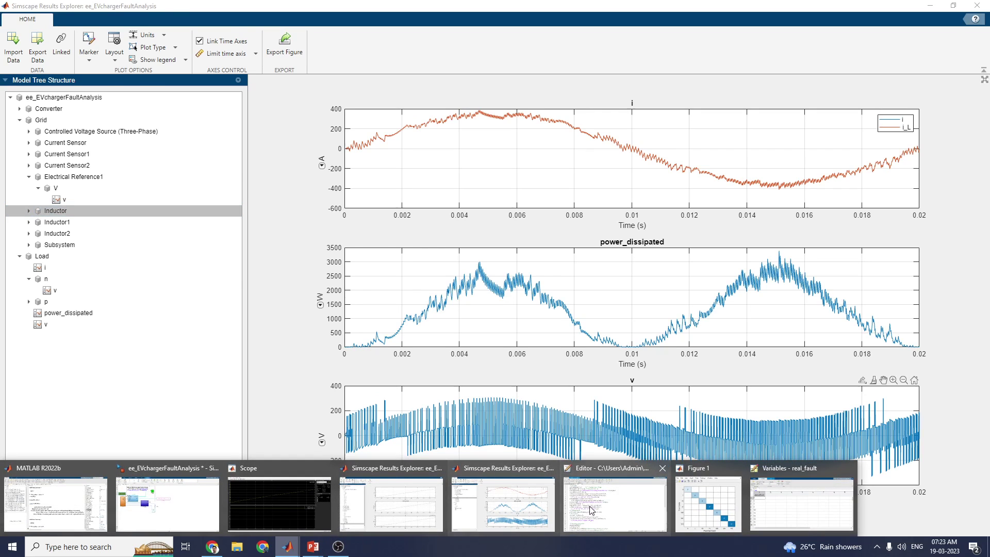
Show the untitled.m script with the trainingData usages highlighted, and return to the ee_EVchargerFaultAnalysis Simulink model.
{"action": "left_click", "coordinate": [592, 506]}
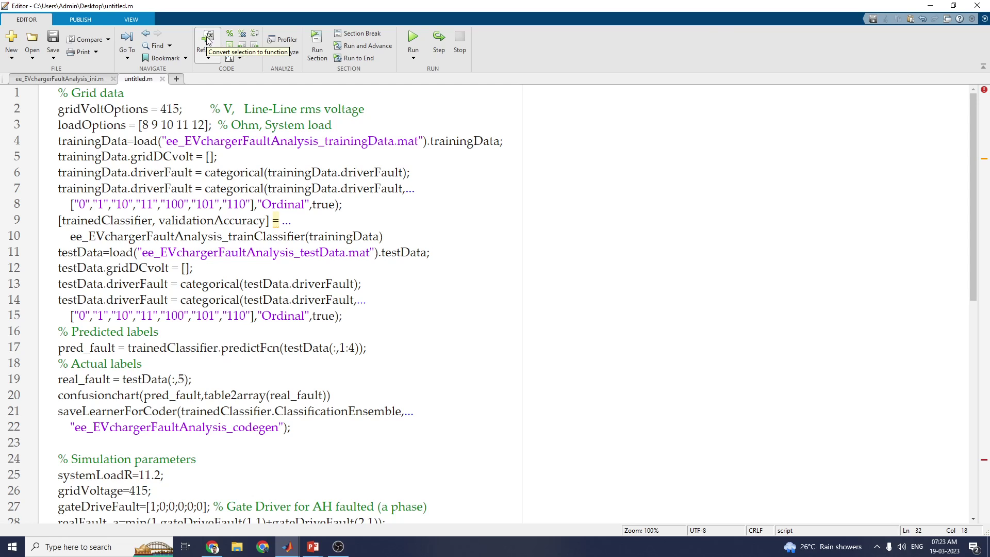
{"action": "left_click", "coordinate": [295, 173]}
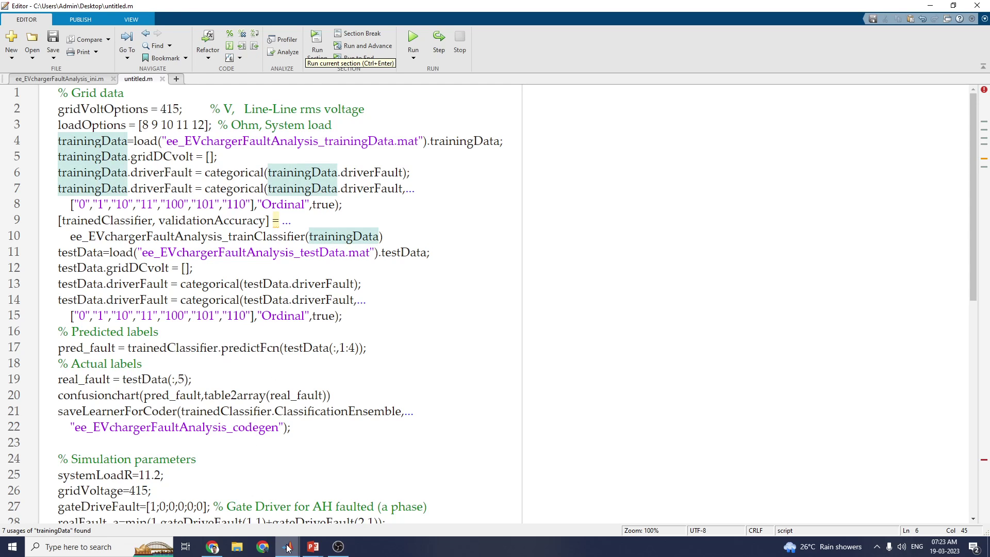
{"action": "mouse_move", "coordinate": [287, 548]}
{"action": "left_click", "coordinate": [169, 503]}
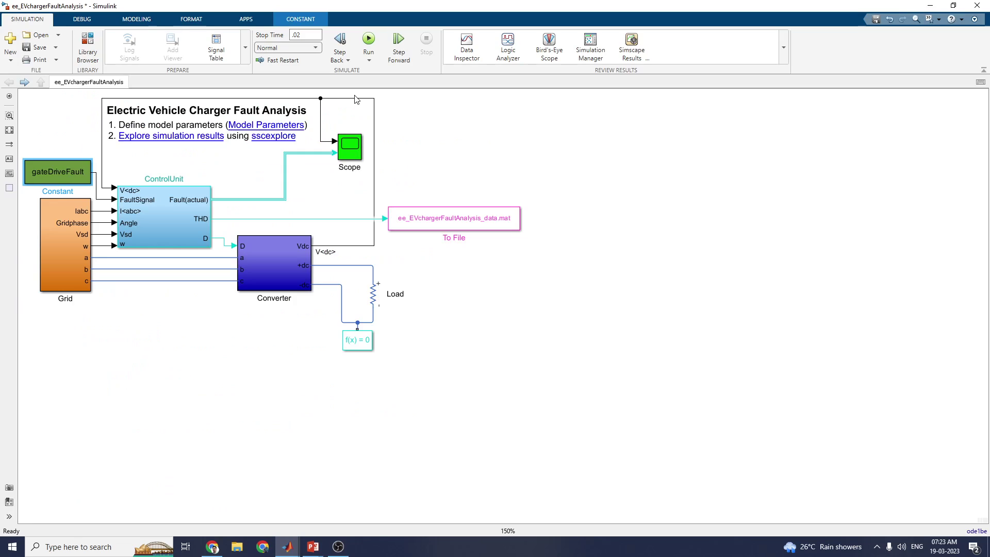